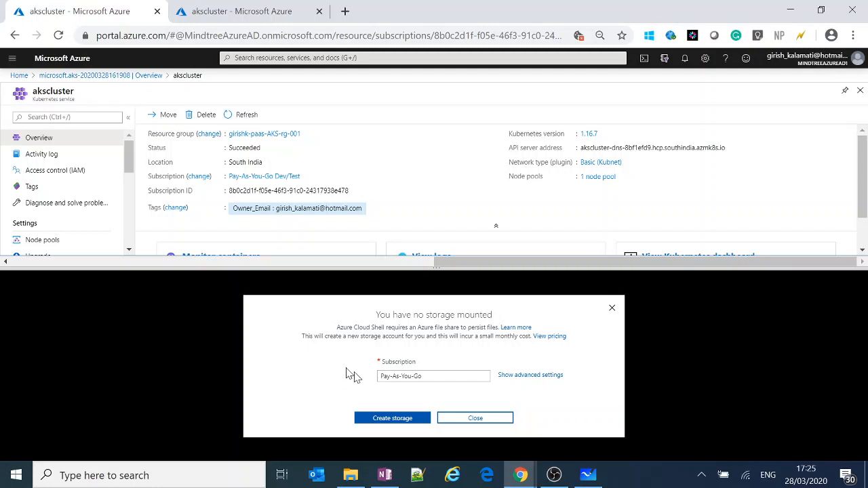
Show the advanced storage settings and name the new resource group with the owner's short name followed by "-CloudShell-rg".
left_click(519, 377)
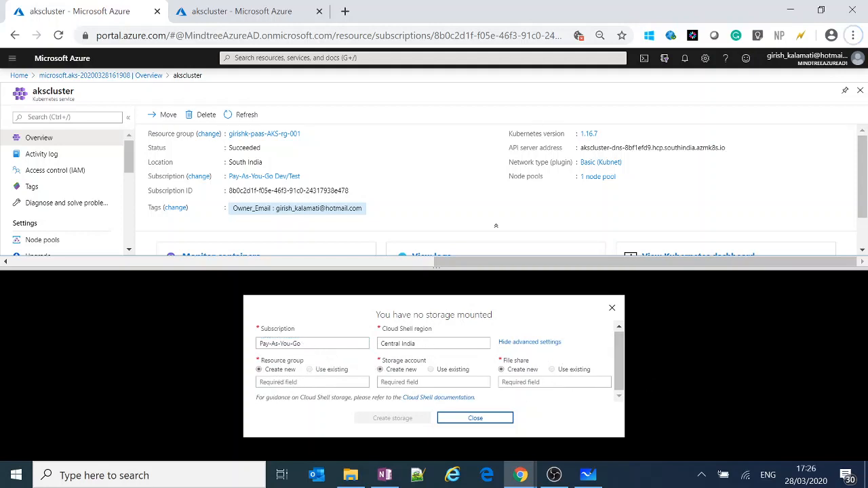
left_click(285, 381)
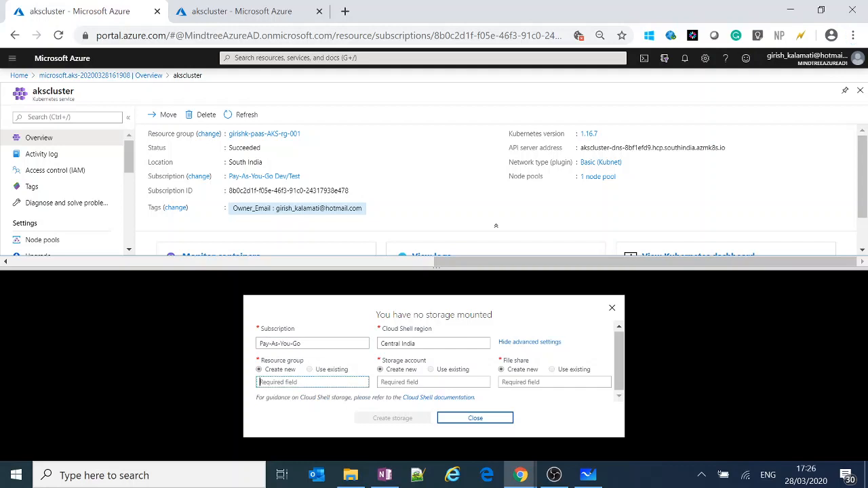
type("C")
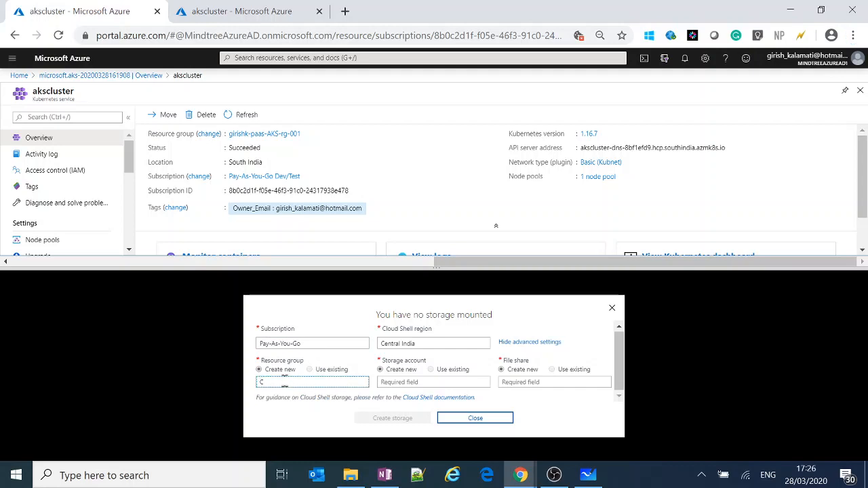
type("loudsh")
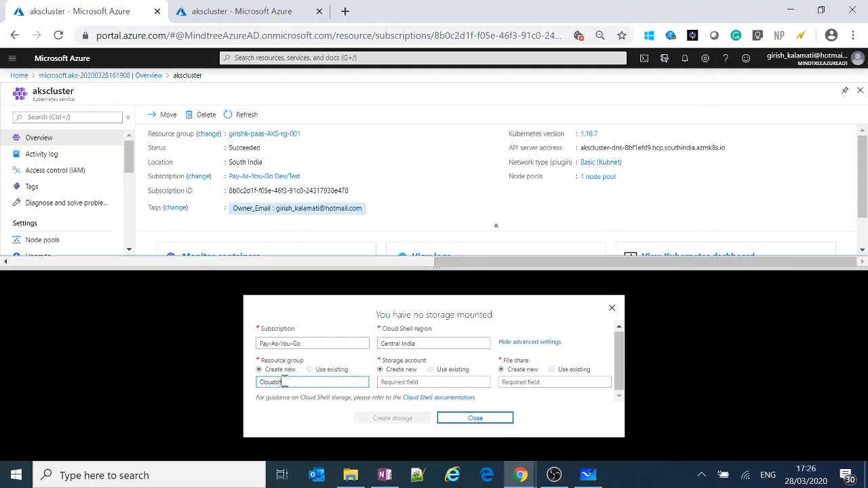
key("BackSpace")
key("BackSpace")
type("Shell-rg")
key("Home")
type("girishk-")
left_click(334, 382)
left_click(411, 382)
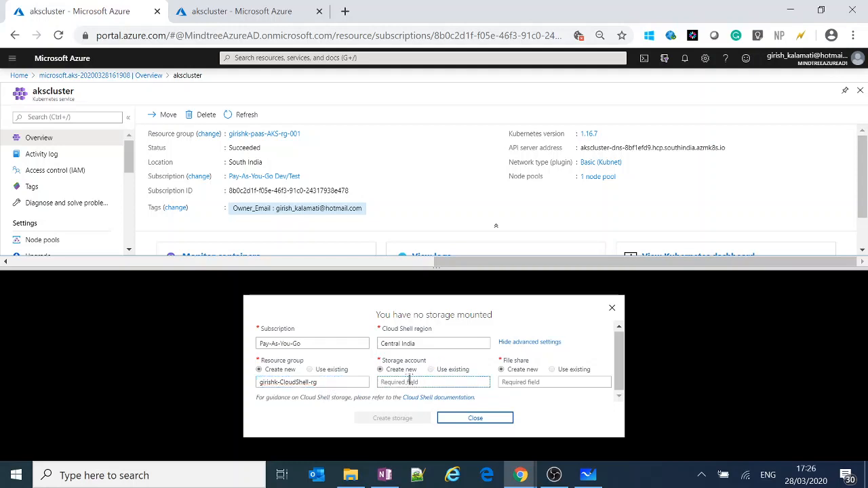
Try to set the Cloud Shell region to South India, and close the Cloud Shell pane.
left_click(436, 348)
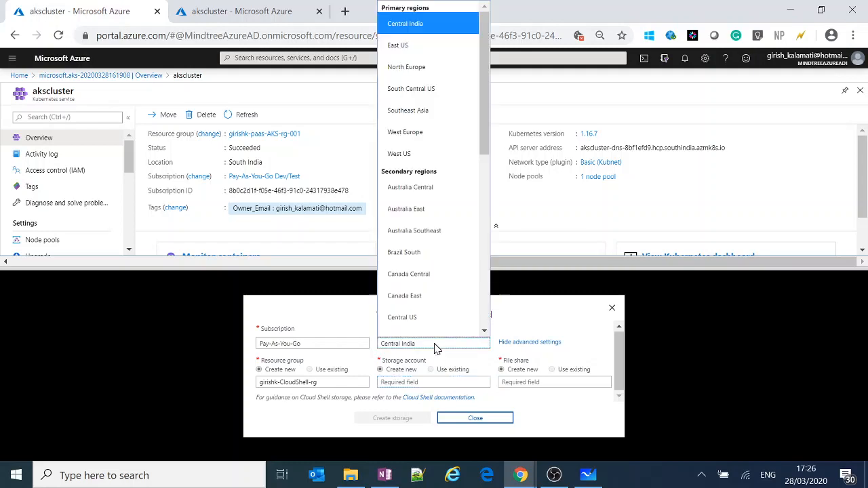
scroll(435, 263, "down", 1)
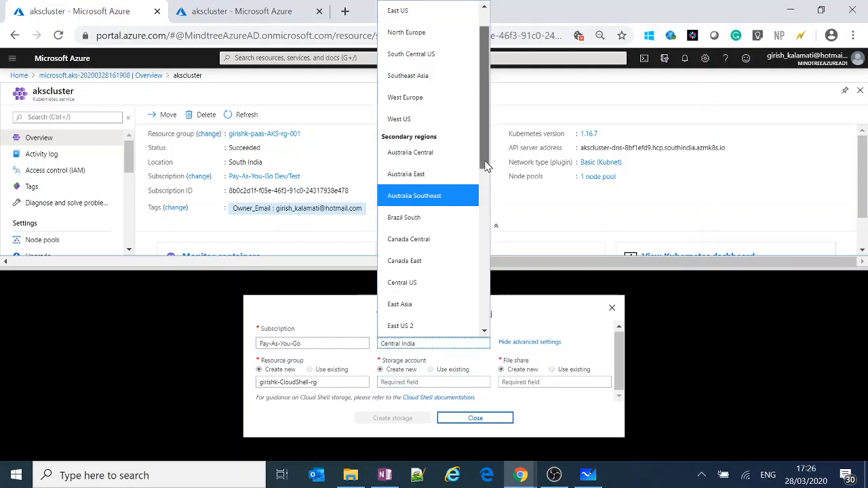
left_click_drag(486, 164, 480, 317)
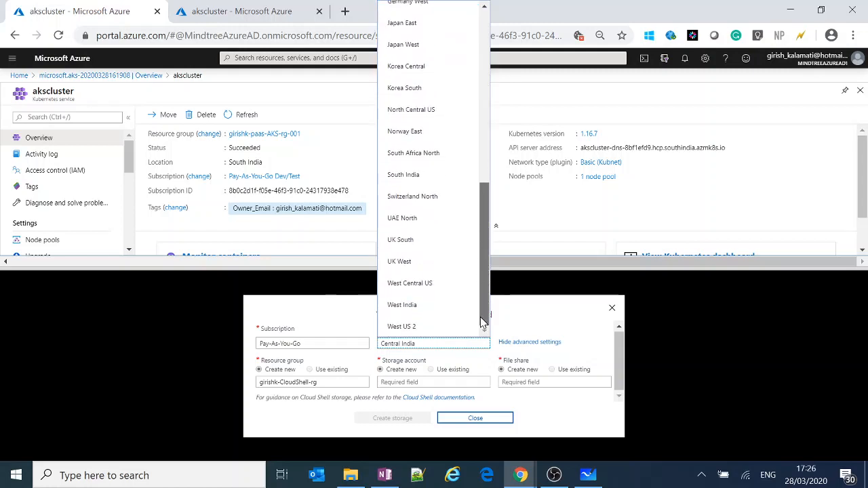
left_click(423, 178)
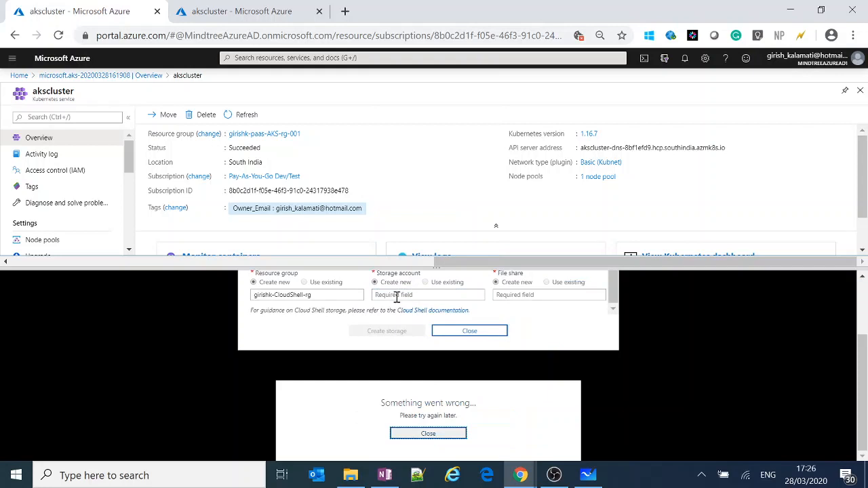
left_click(398, 296)
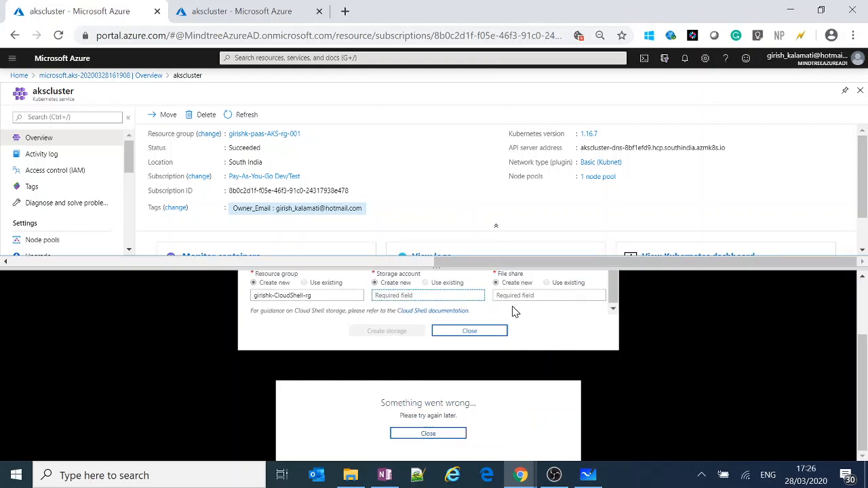
left_click(428, 434)
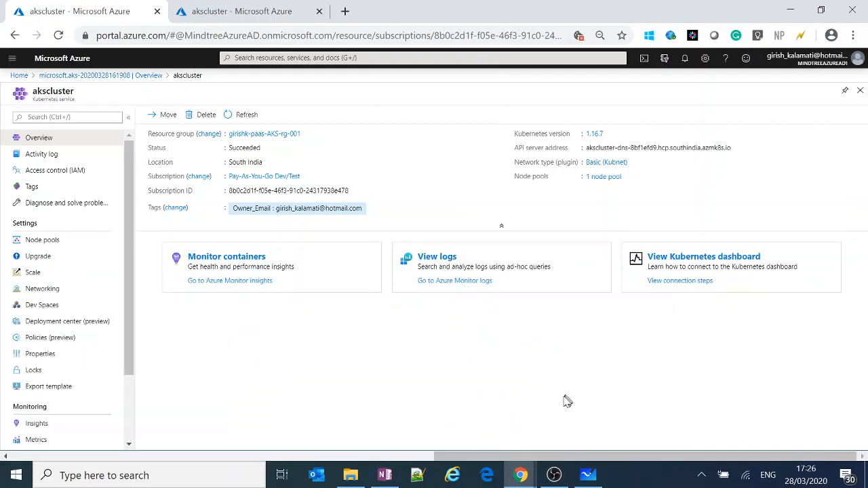
Reopen Cloud Shell with advanced storage settings and name the new resource group with the owner's first name followed by "-cloudshell-stg-rg".
left_click(644, 60)
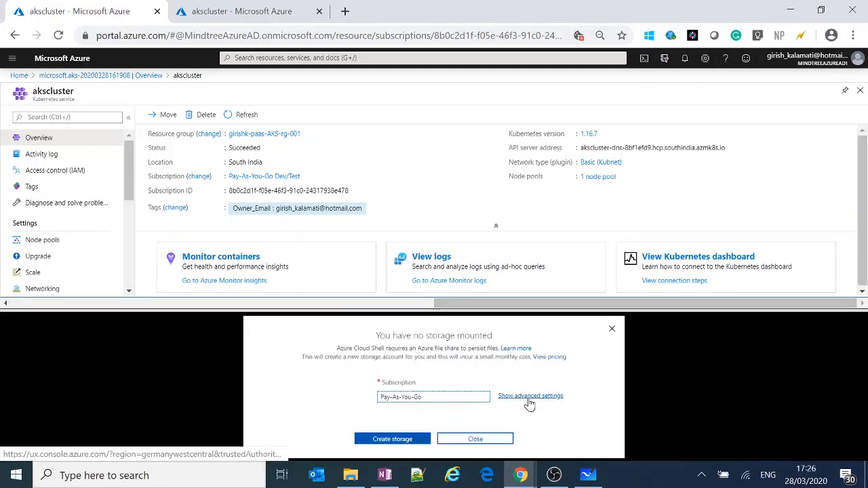
left_click(529, 399)
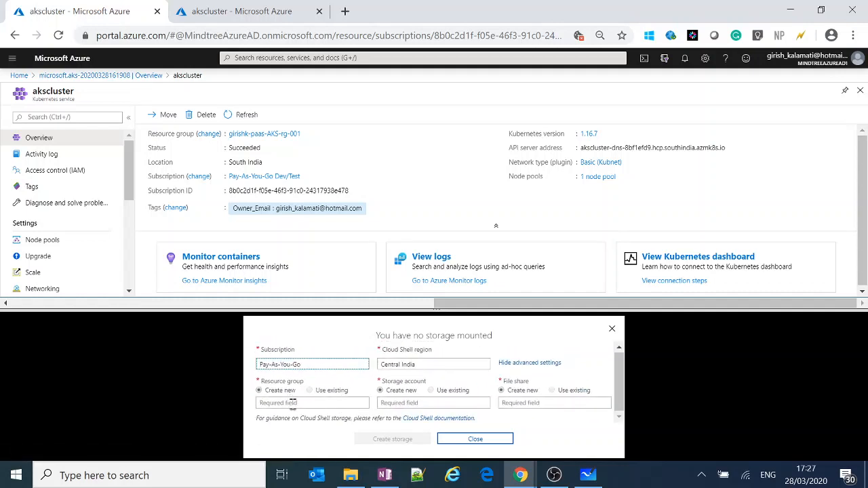
left_click(293, 403)
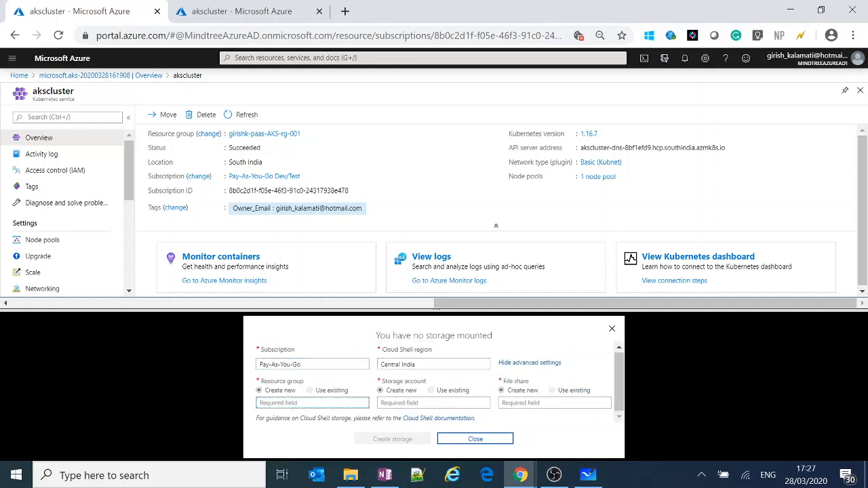
type("girish-cloudshell-stg-rg")
Reuse the resource group name for the new storage account, shortened to end in "-cloudshell-stg".
left_click(445, 403)
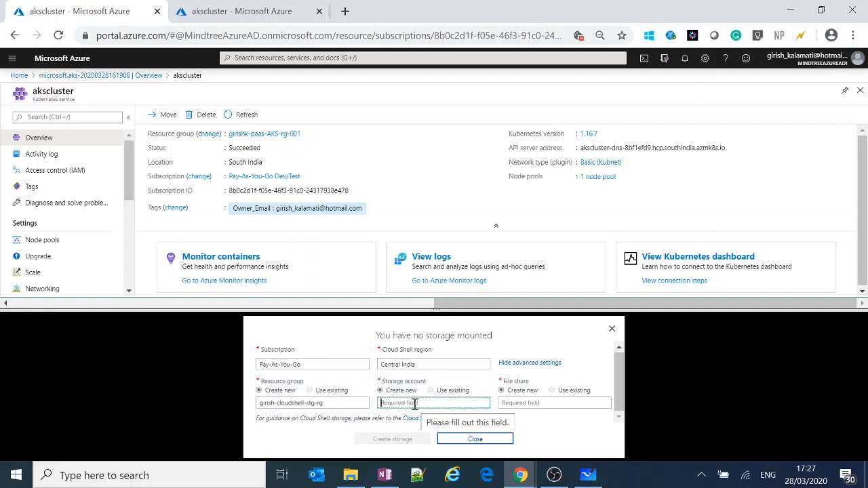
key("shift+Tab")
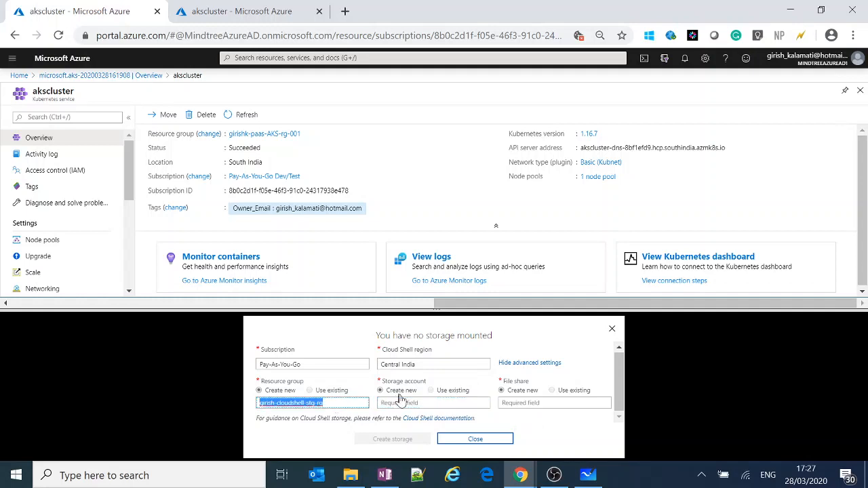
key("ctrl+c")
left_click(400, 403)
key("ctrl+v")
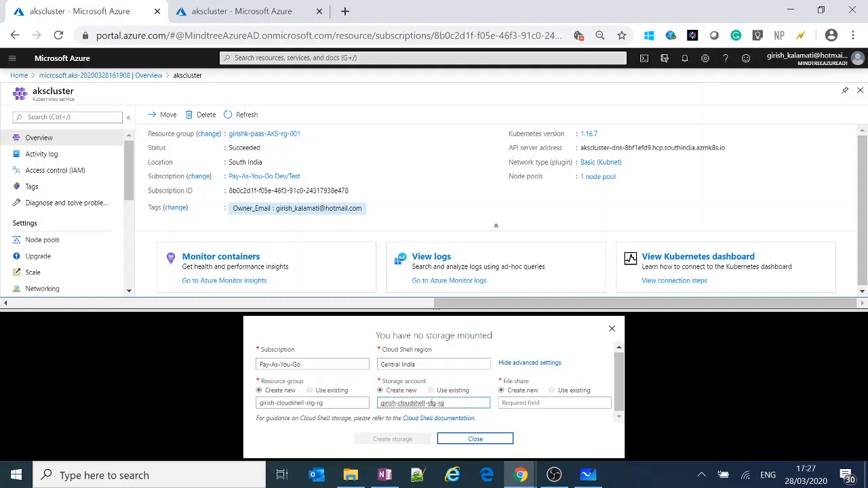
key("BackSpace")
key("BackSpace")
key("BackSpace")
key("BackSpace")
key("BackSpace")
key("BackSpace")
key("BackSpace")
key("BackSpace")
key("BackSpace")
key("ctrl+z")
key("Tab")
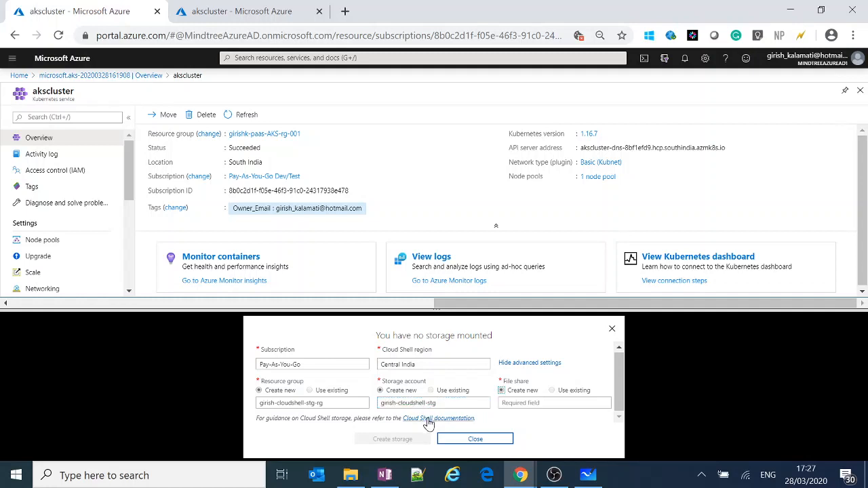
left_click(447, 406)
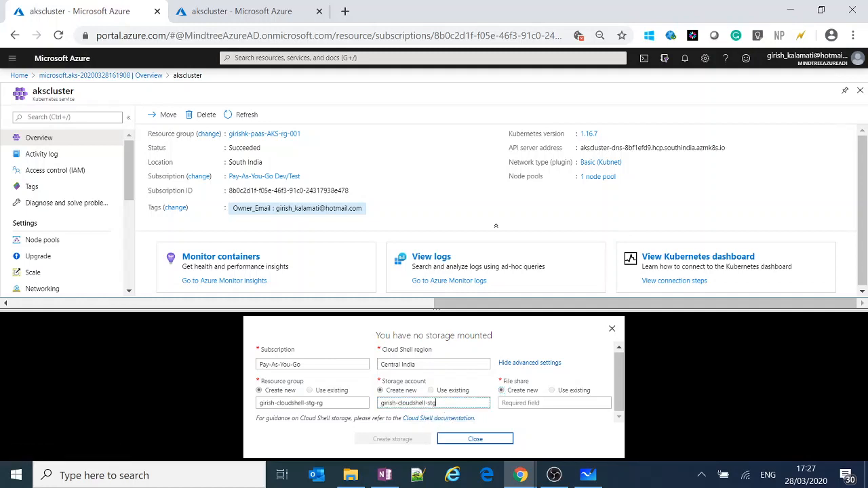
Name the new file share with the owner's first name followed by "-cloudshell-fs", try to create the storage, and enlarge the shell pane.
left_click(520, 406)
key("ctrl+v")
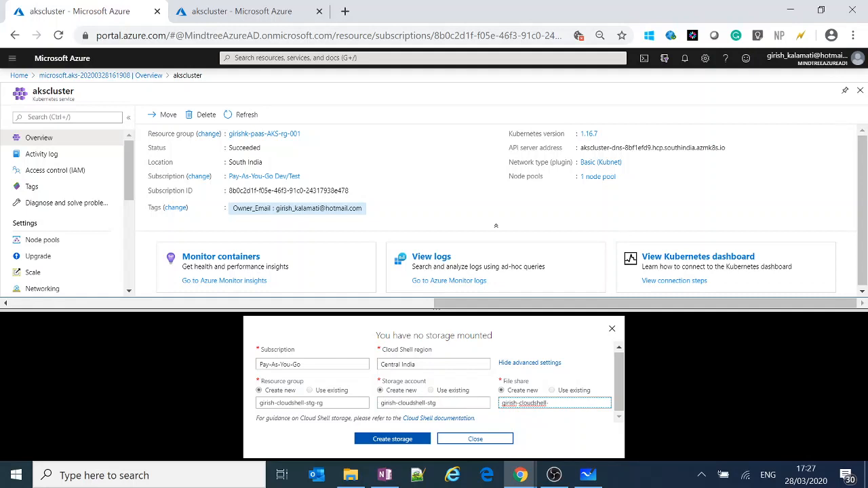
left_click(410, 441)
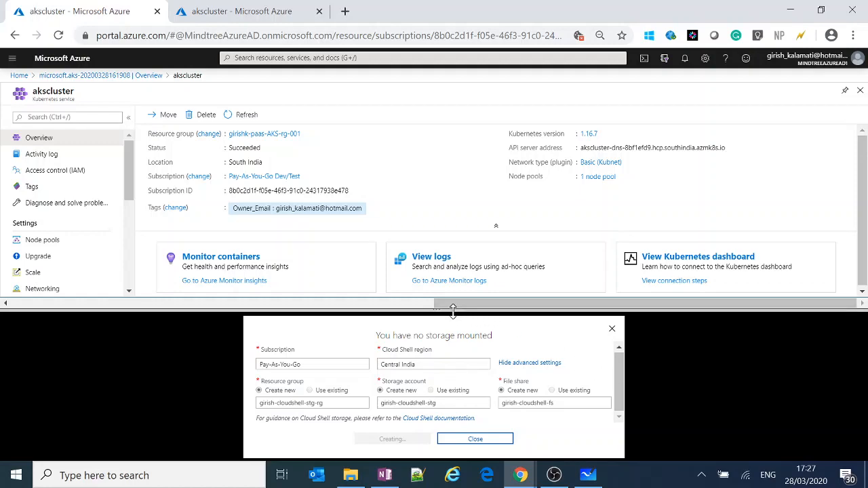
left_click_drag(454, 310, 457, 248)
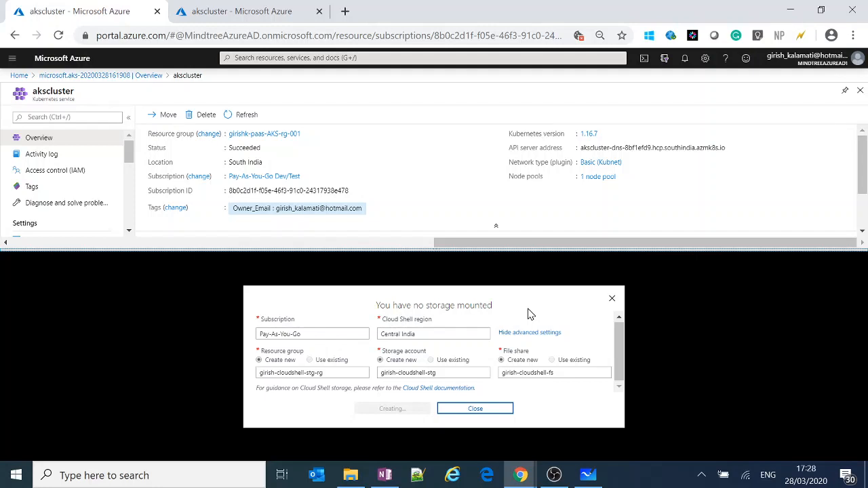
Switch to Microsoft Whiteboard, examine the Azure Cloud Shell screenshot with its file editor and PowerShell terminal, and return to the portal.
left_click(588, 475)
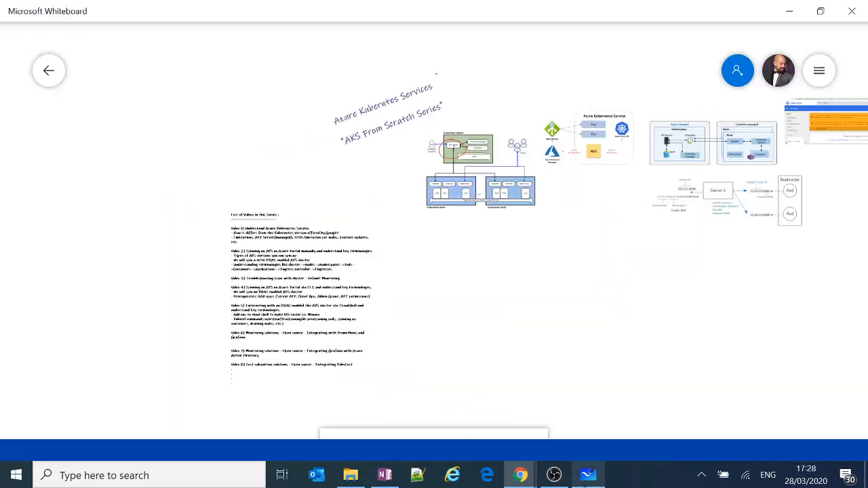
scroll(740, 269, "right", 20)
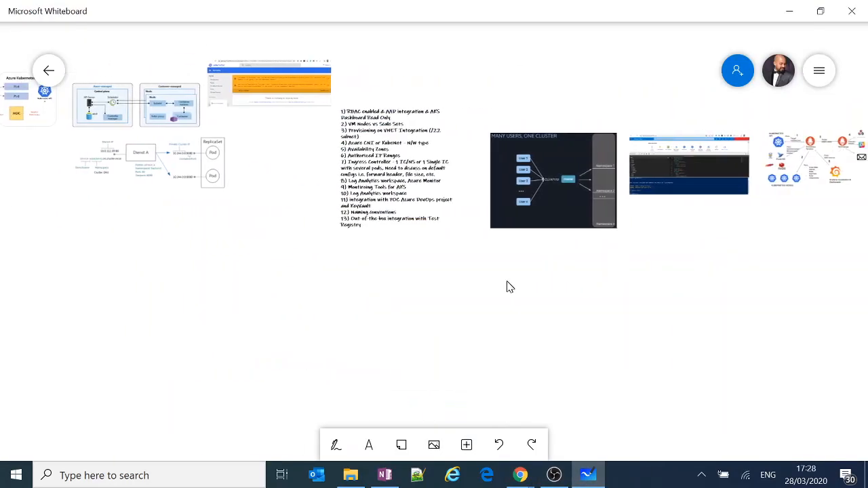
left_click_drag(277, 236, 840, 229)
scroll(577, 227, "up", 6)
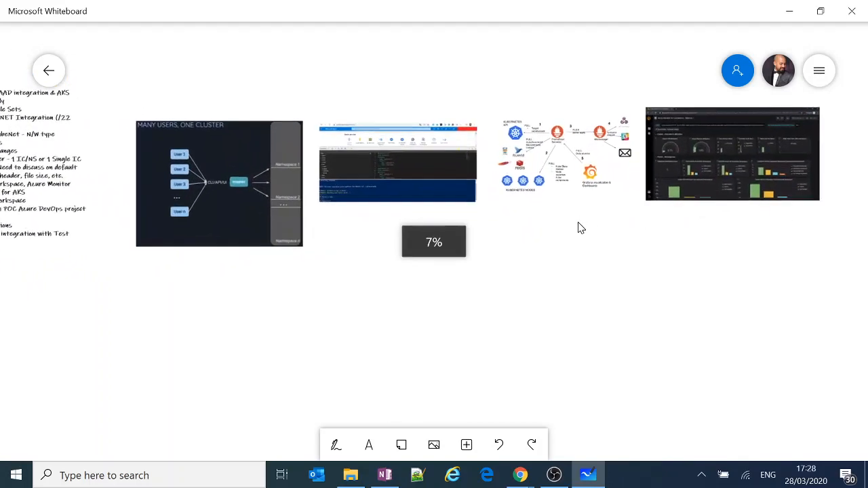
scroll(579, 226, "up", 5)
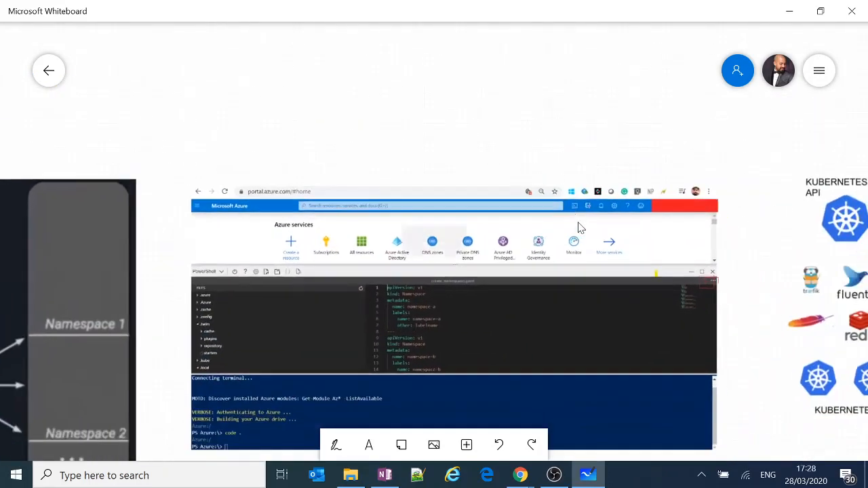
scroll(579, 228, "up", 3)
scroll(579, 227, "down", 1)
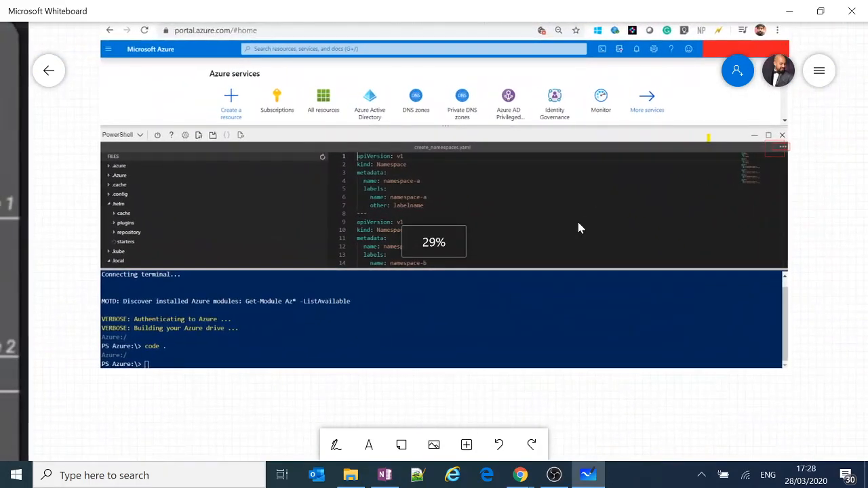
scroll(578, 228, "down", 1)
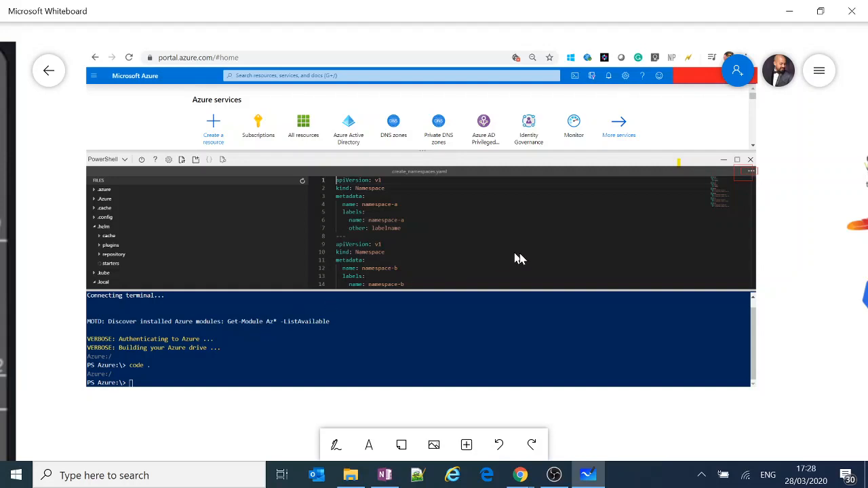
left_click(788, 11)
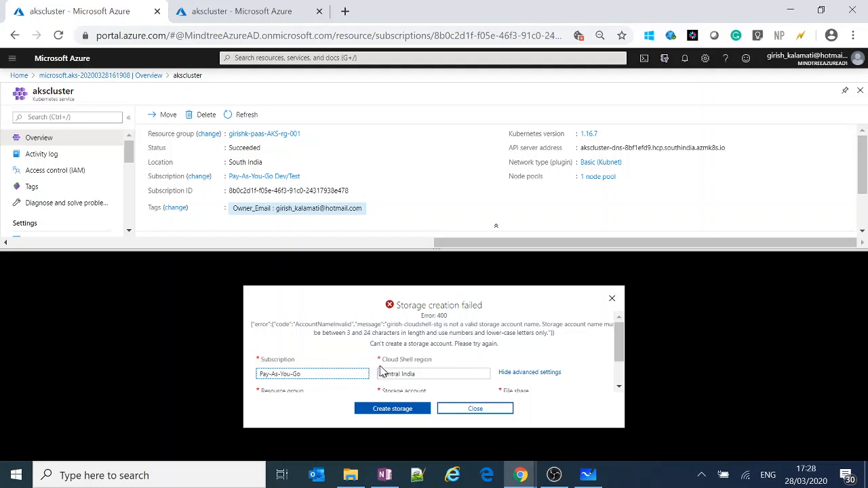
Rename the new resource group as cloudshell, try to create the storage again, and review the error and entered settings.
scroll(337, 362, "down", 1)
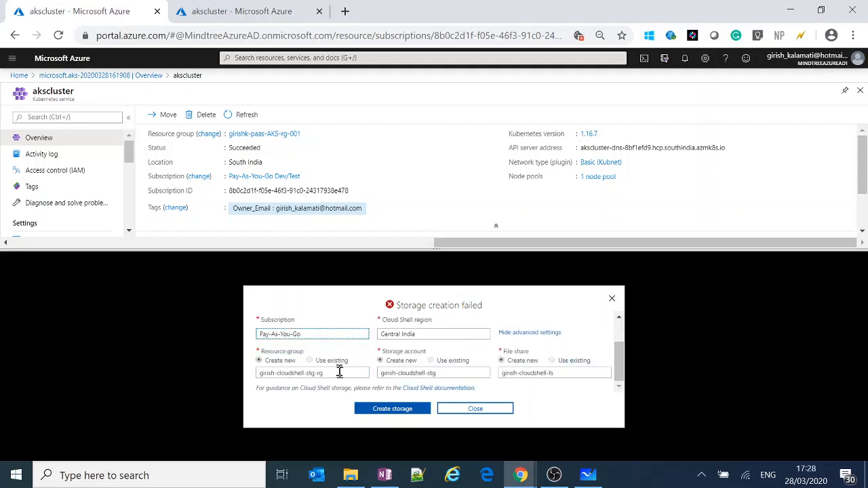
left_click(334, 373)
key("ctrl+a")
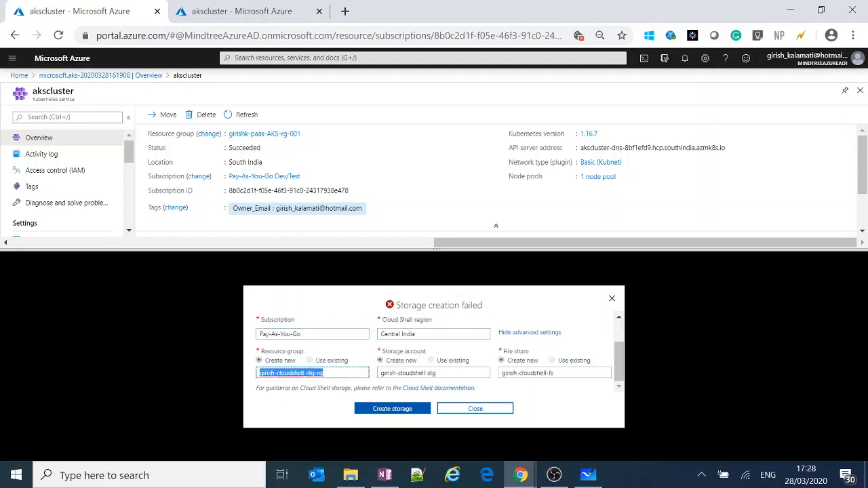
type("clou")
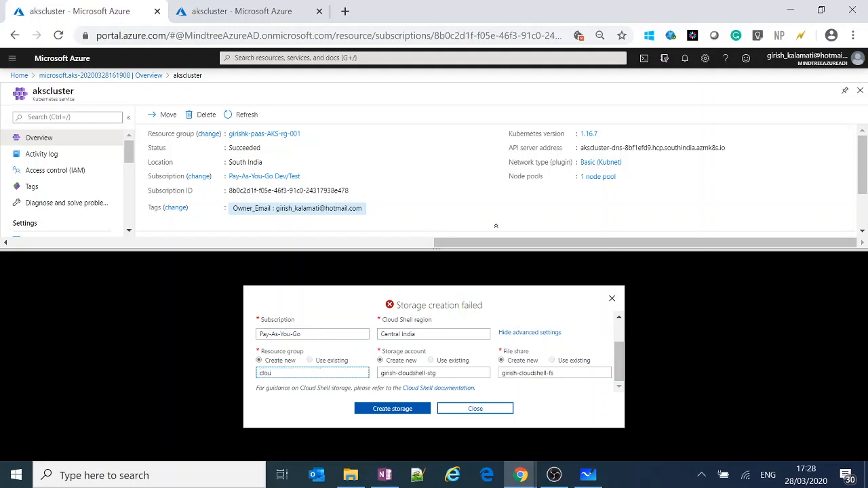
type("dshell")
left_click(383, 411)
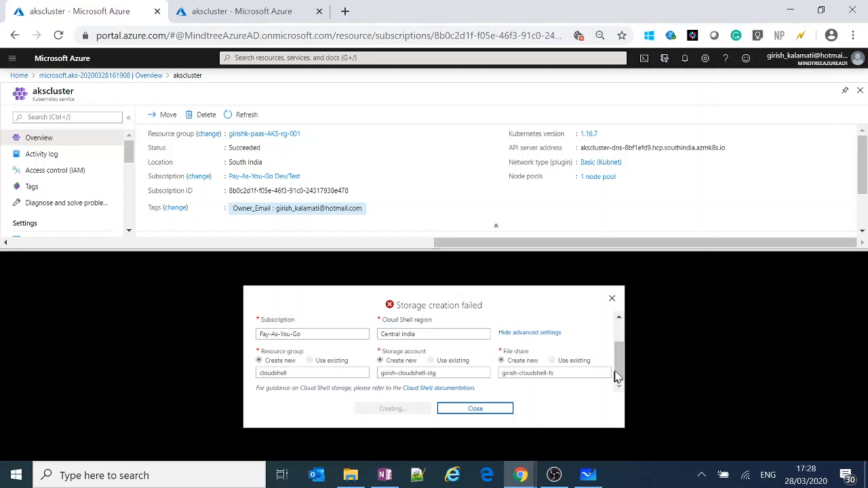
left_click_drag(619, 374, 619, 351)
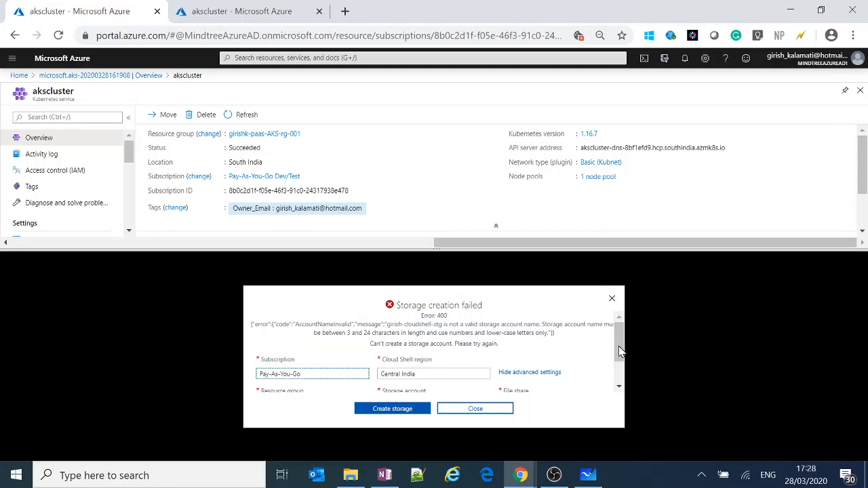
left_click_drag(619, 351, 621, 377)
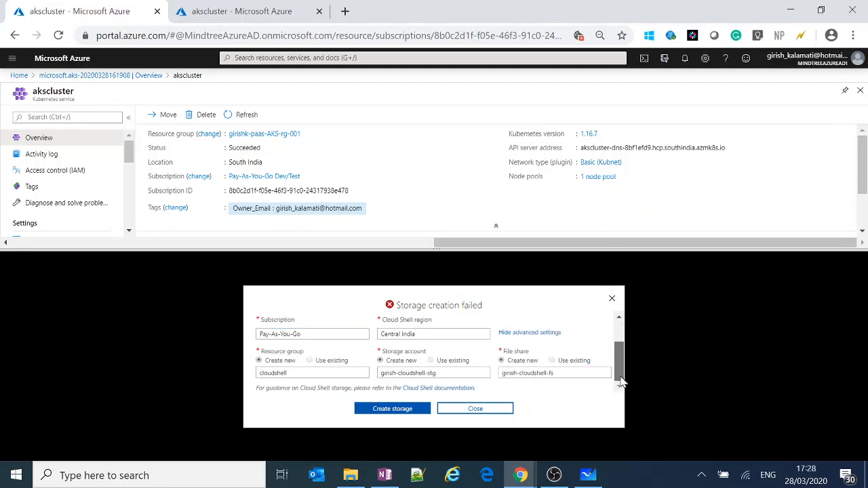
Rename the new storage account as the owner's first name followed directly by "cloudshellstg", without hyphens, and select the whole name.
left_click(486, 374)
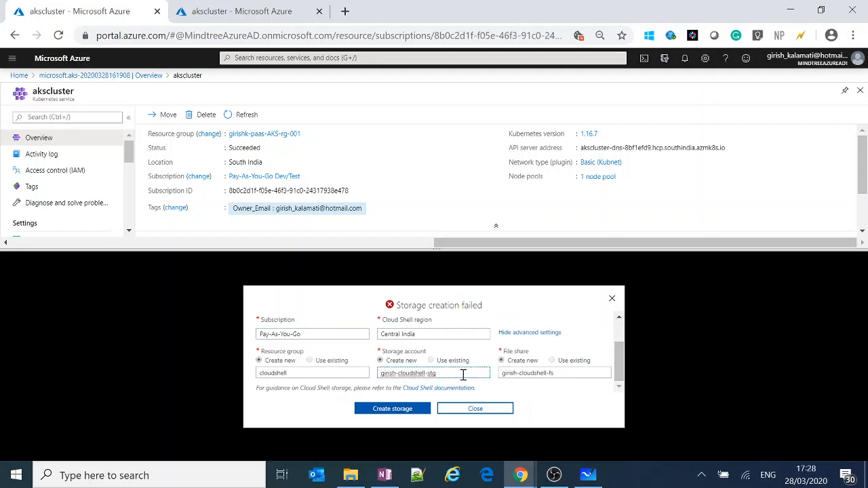
key("Left")
key("Left")
key("Left")
key("BackSpace")
key("BackSpace")
key("BackSpace")
type("c")
key("ctrl+a")
key("ctrl+c")
Replace the file share name with the owner's first name followed by "cloudshellfs", without hyphens, and create the storage.
left_click(541, 373)
key("ctrl+a")
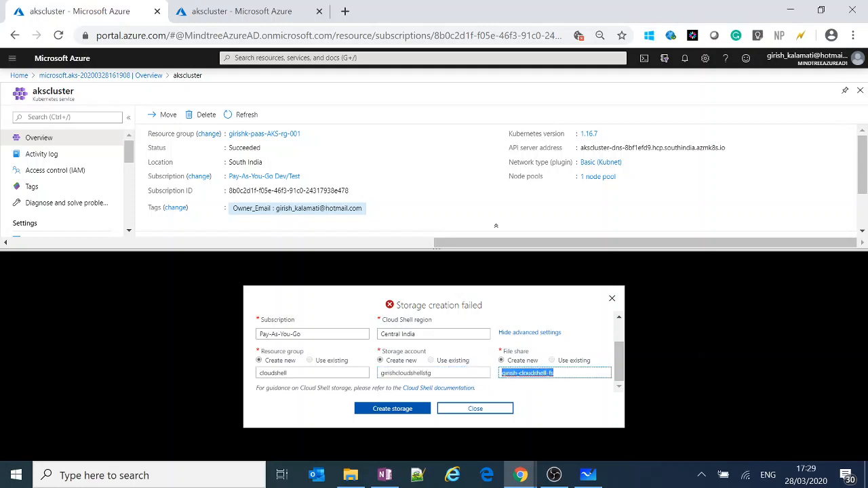
key("ctrl+v")
key("BackSpace")
key("BackSpace")
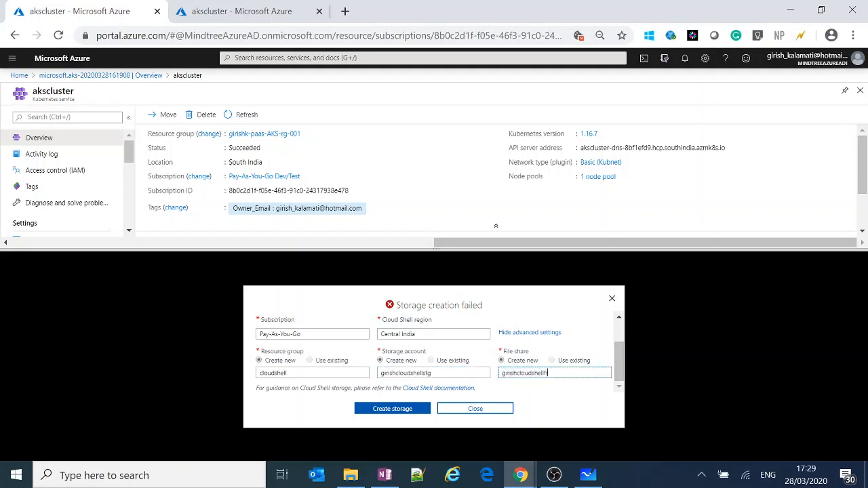
left_click(413, 409)
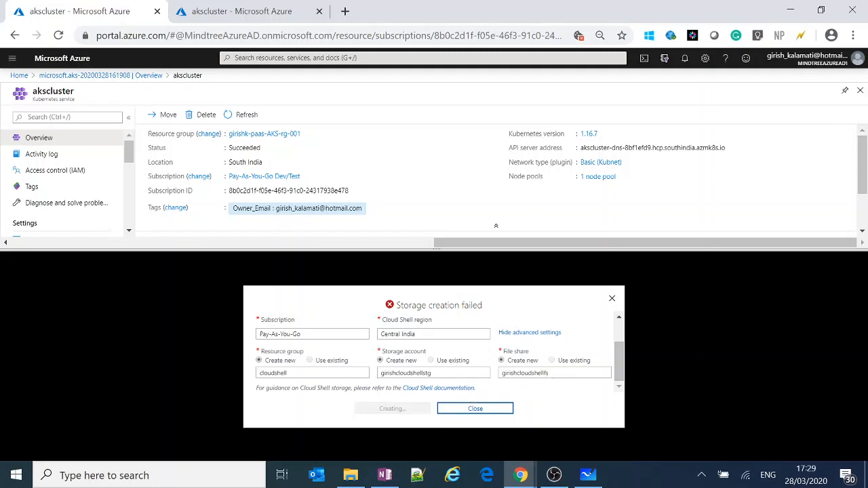
Review the storage account name error and the entered storage settings while the storage is being created.
left_click_drag(624, 361, 625, 331)
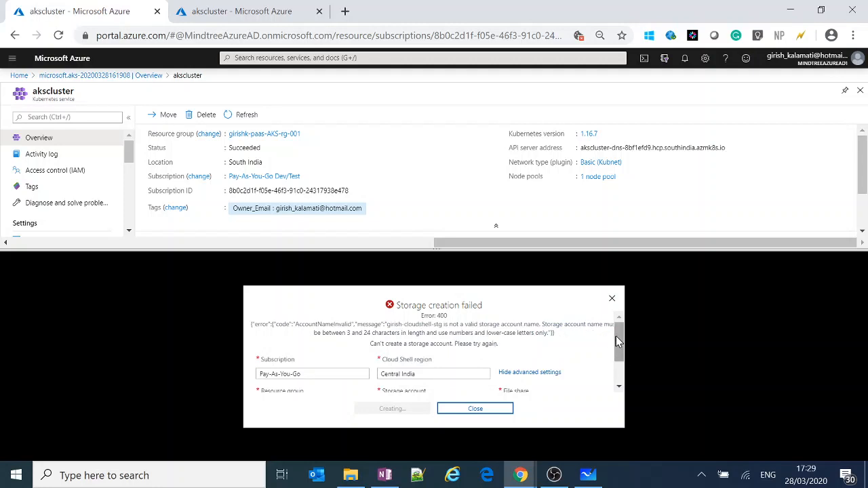
left_click_drag(618, 341, 625, 394)
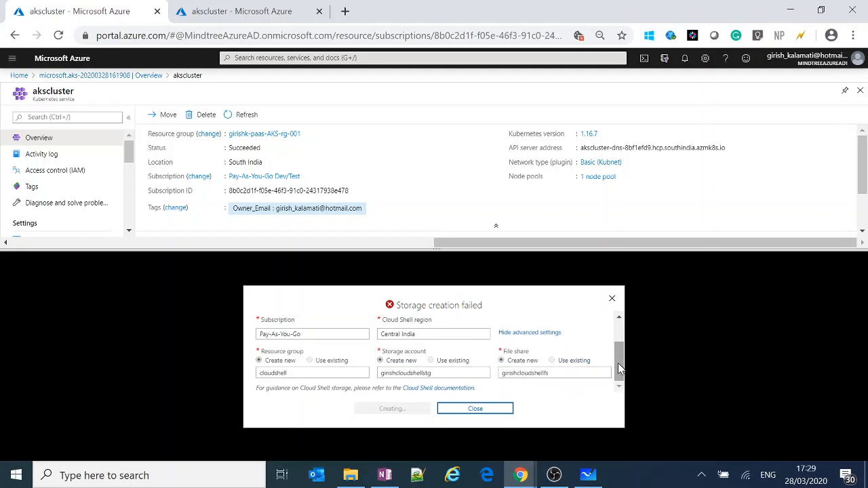
left_click_drag(618, 363, 614, 300)
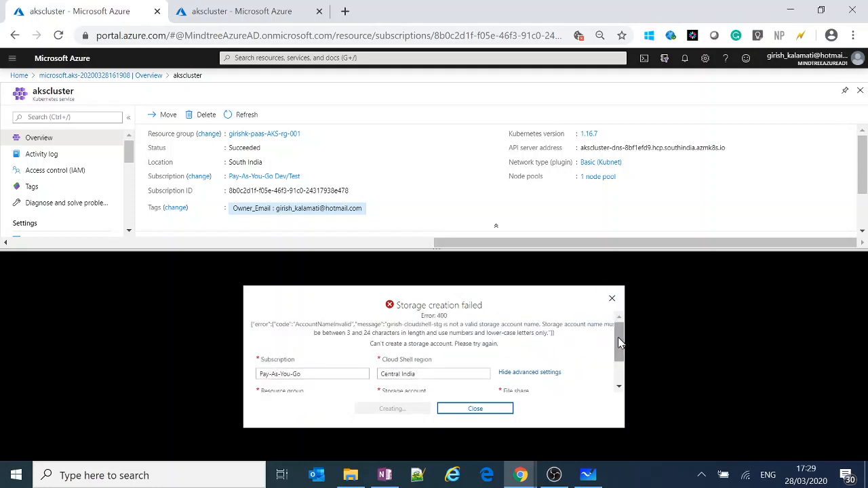
left_click_drag(616, 343, 615, 401)
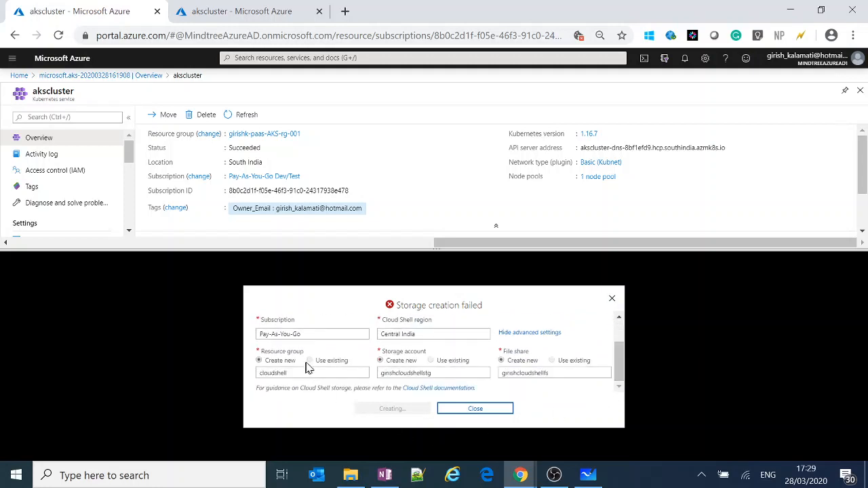
left_click(353, 372)
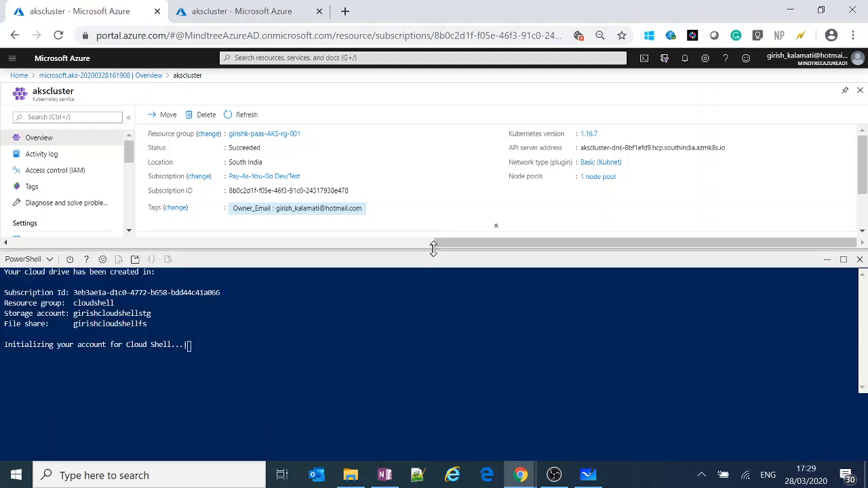
Enlarge the Cloud Shell pane, examine the cloud drive details in the PowerShell terminal, and shrink the pane again.
left_click_drag(435, 248, 440, 191)
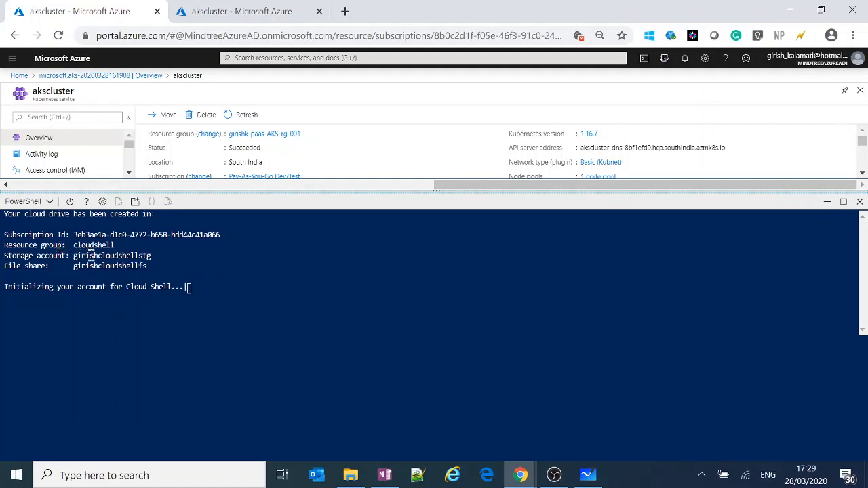
double_click(91, 258)
left_click(97, 261)
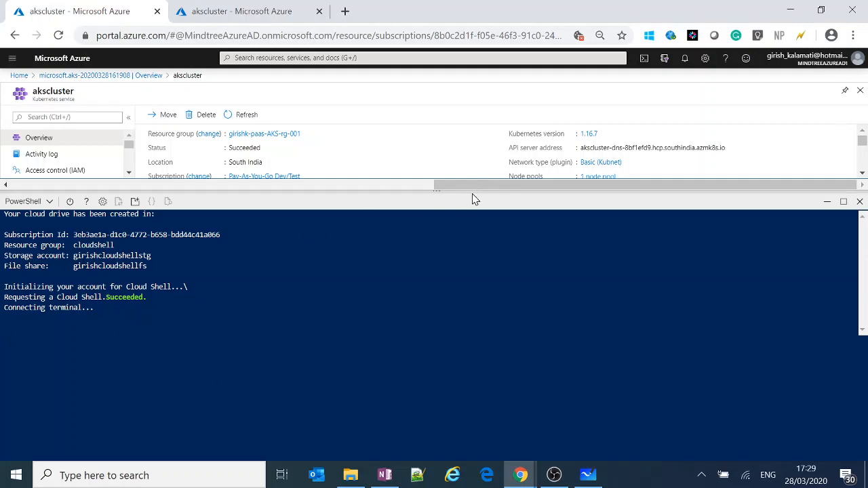
left_click_drag(473, 191, 475, 256)
In the second portal tab, open the resource groups list, dismiss the Cloud Shell storage prompt, and refresh the list.
left_click(240, 11)
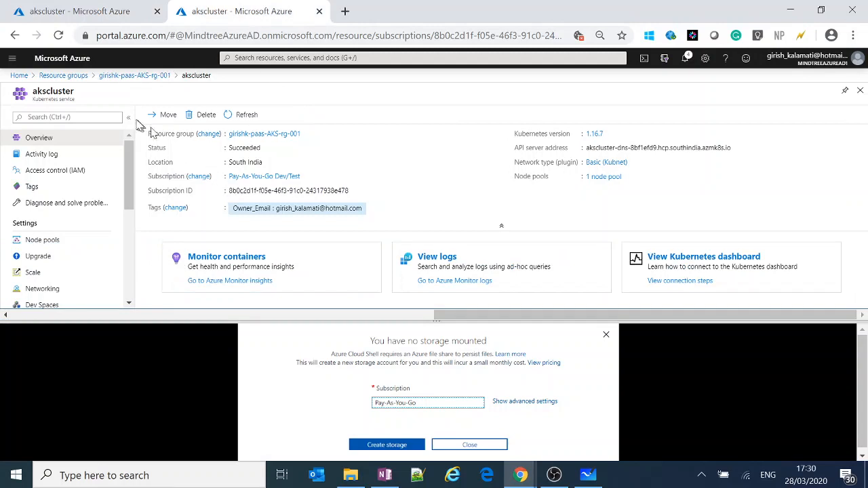
left_click(76, 73)
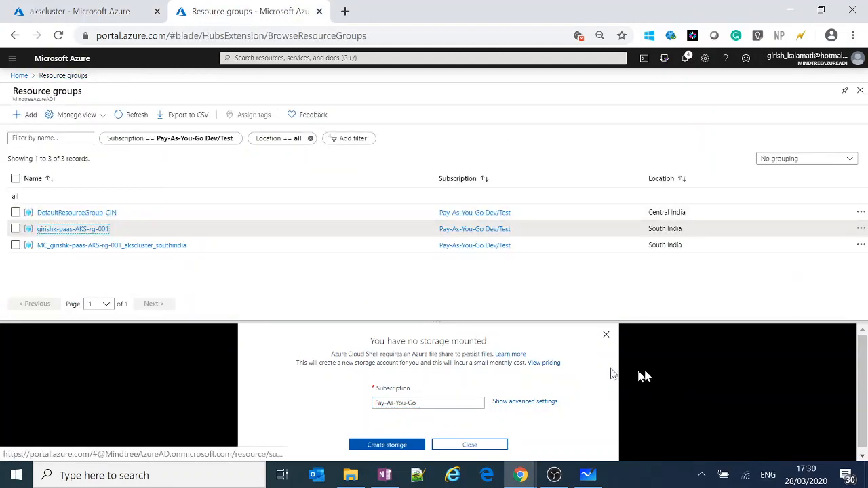
left_click(606, 335)
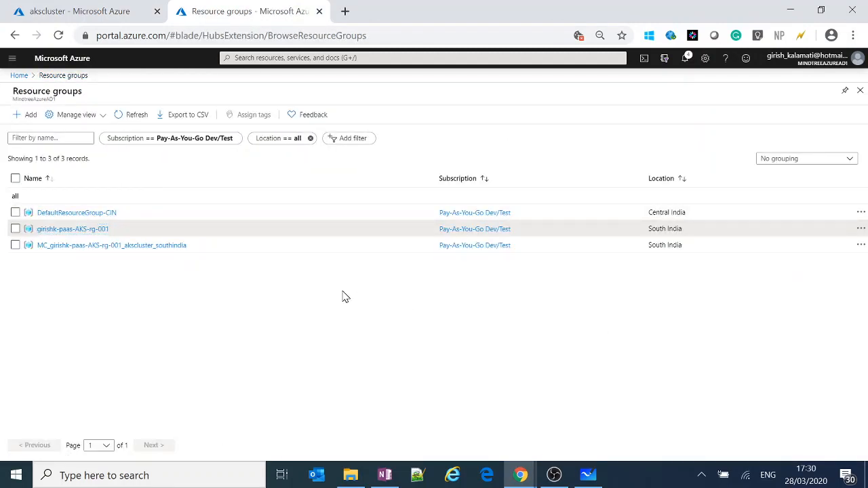
left_click(133, 115)
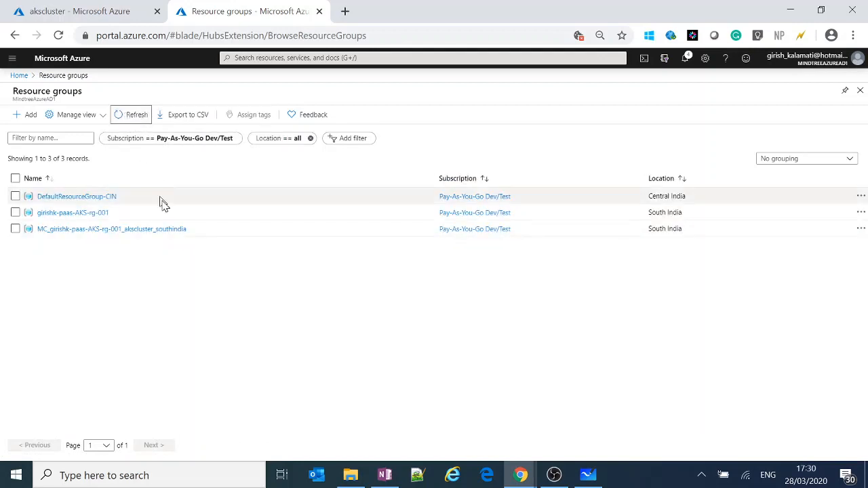
Examine the resource group containing akscluster, and inspect the name and resources of the MC_ group ending in "akscluster_southindia".
left_click(82, 213)
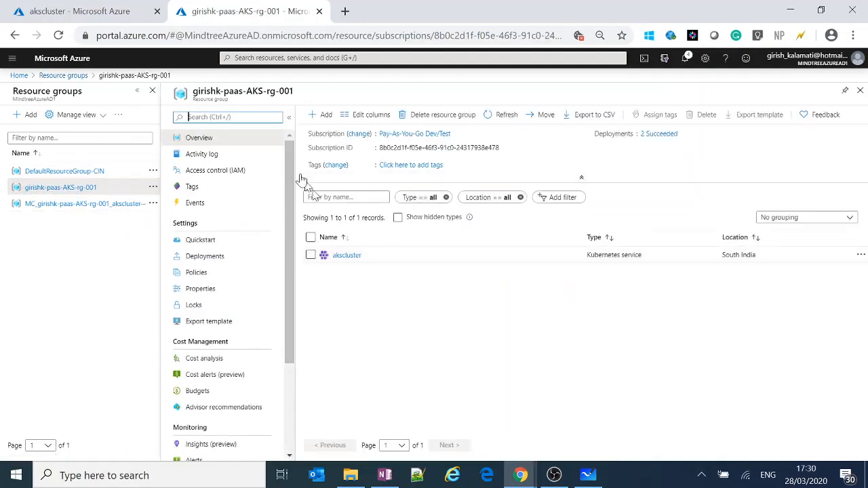
left_click(70, 76)
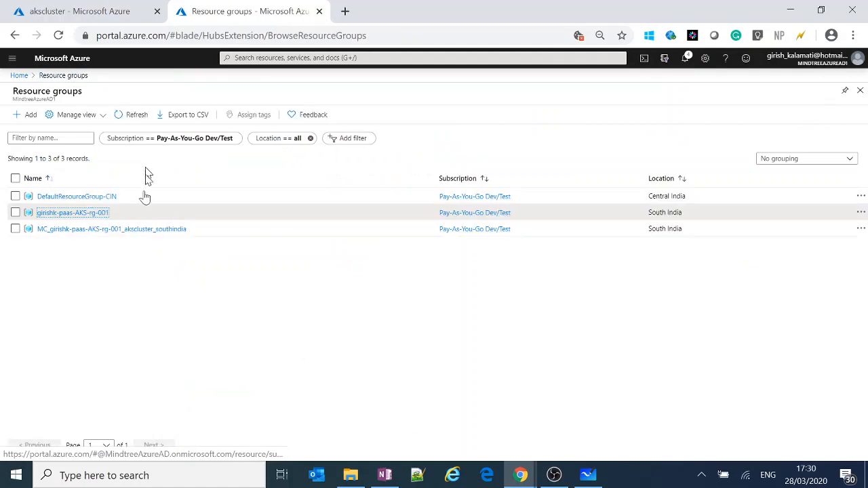
left_click(135, 230)
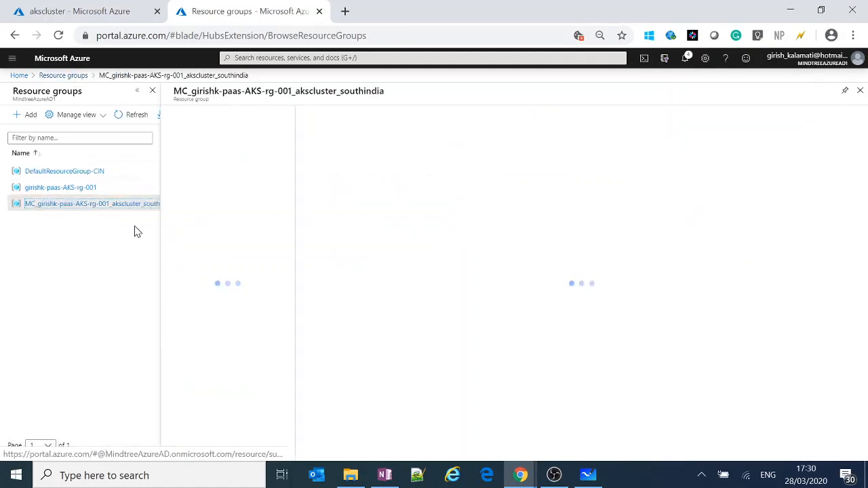
double_click(209, 91)
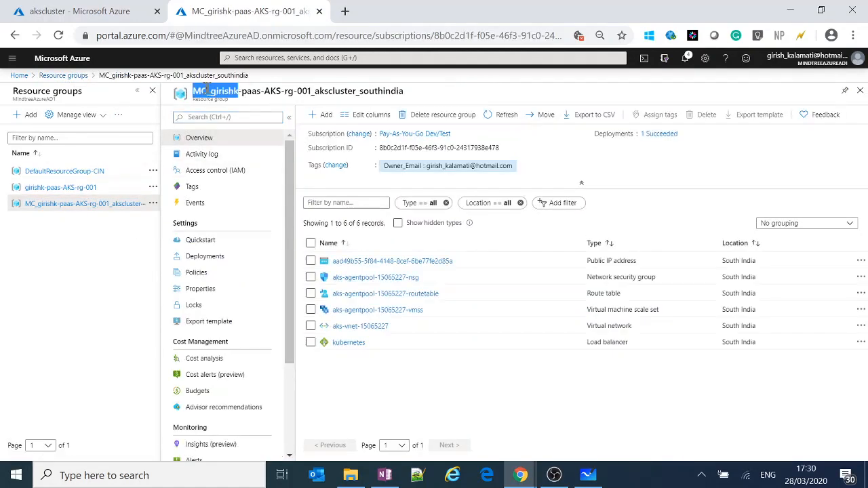
left_click(218, 93)
left_click_drag(211, 91, 406, 98)
left_click(318, 92)
left_click(361, 92)
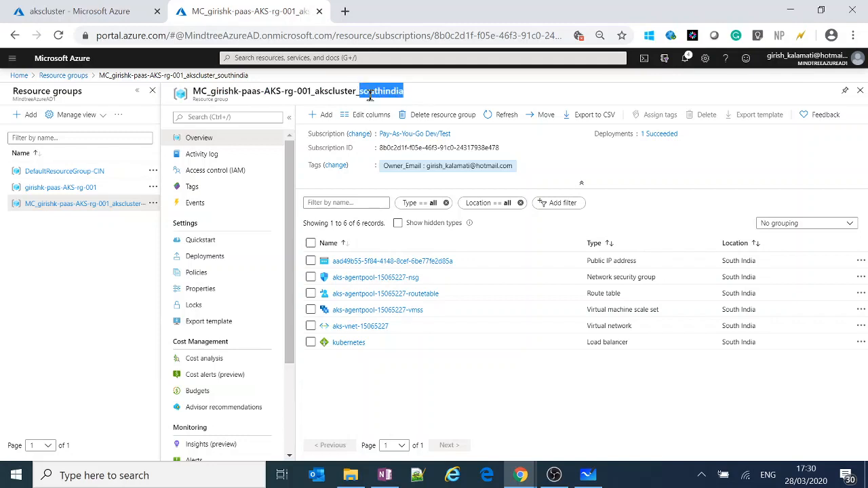
left_click(425, 97)
left_click(389, 401)
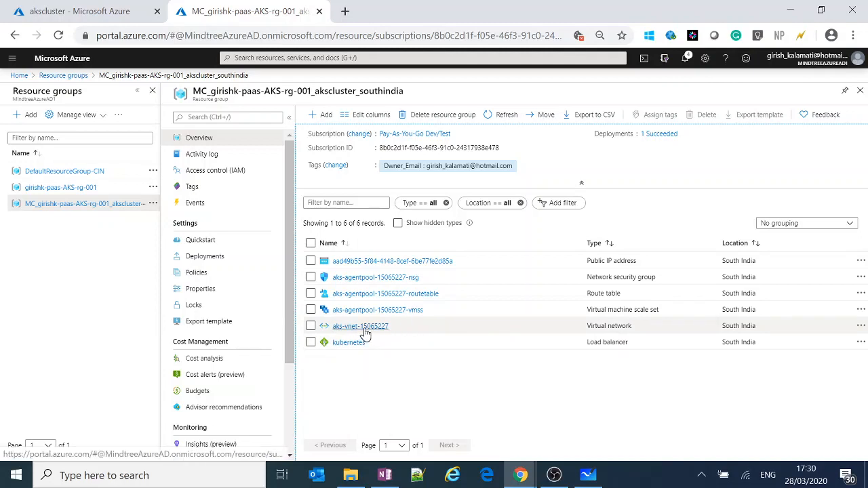
Inspect the first instance and the scaling settings of the aks-agentpool-15065227-vmss scale set, and return to its resource group.
left_click(402, 314)
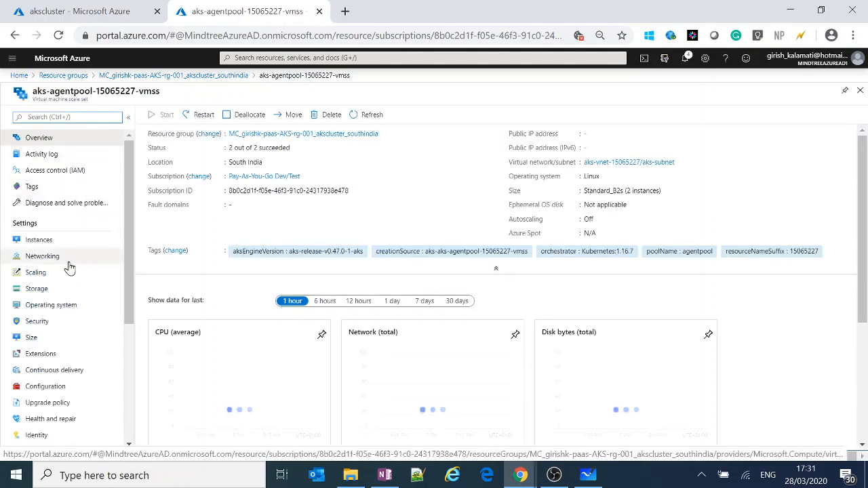
left_click(61, 242)
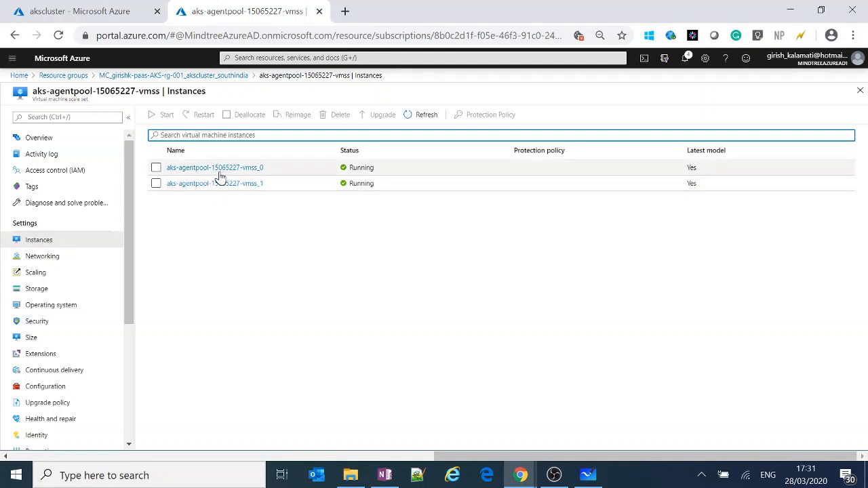
left_click(216, 169)
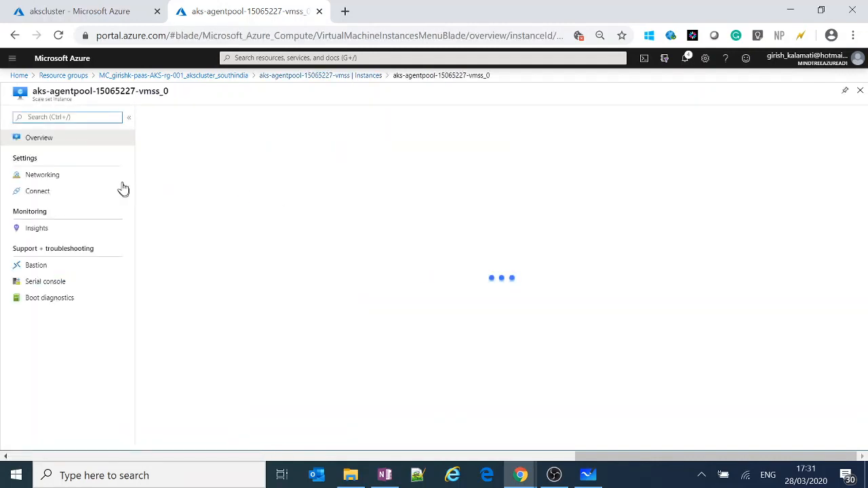
left_click(302, 76)
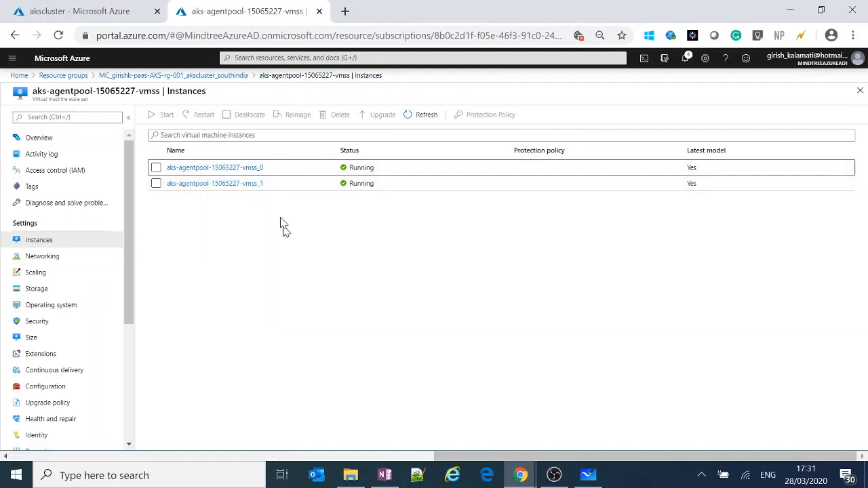
left_click(39, 273)
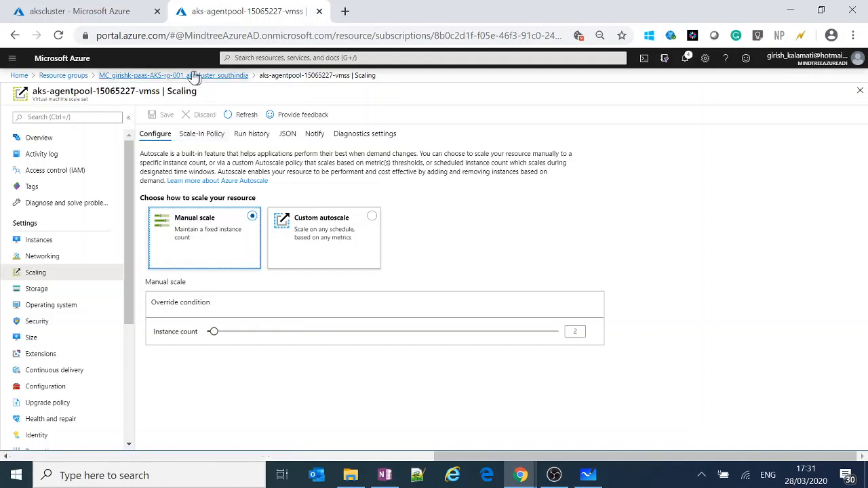
left_click(232, 76)
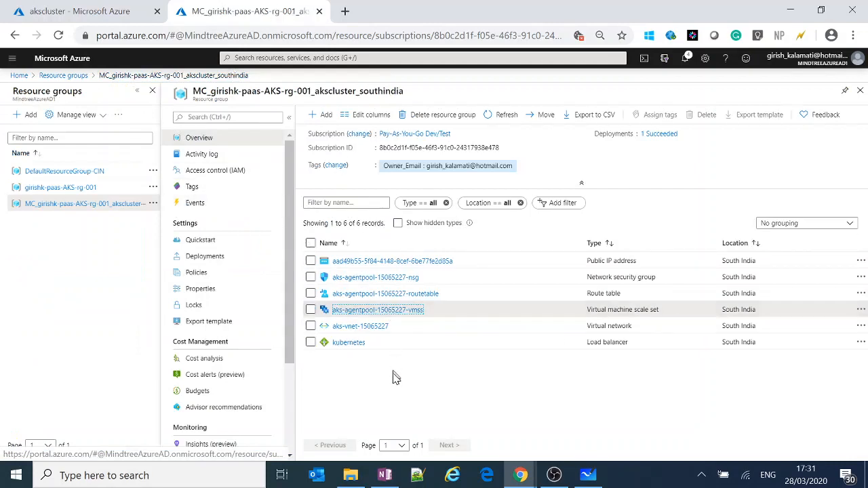
Examine the agent pool's route table and the aks-subnet settings of virtual network aks-vnet-15065227, and return to the resource group.
left_click(391, 296)
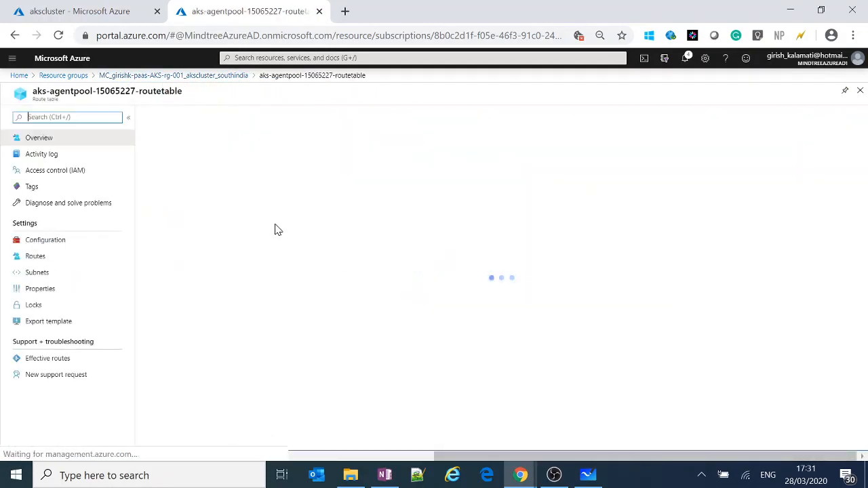
left_click(214, 76)
left_click(363, 327)
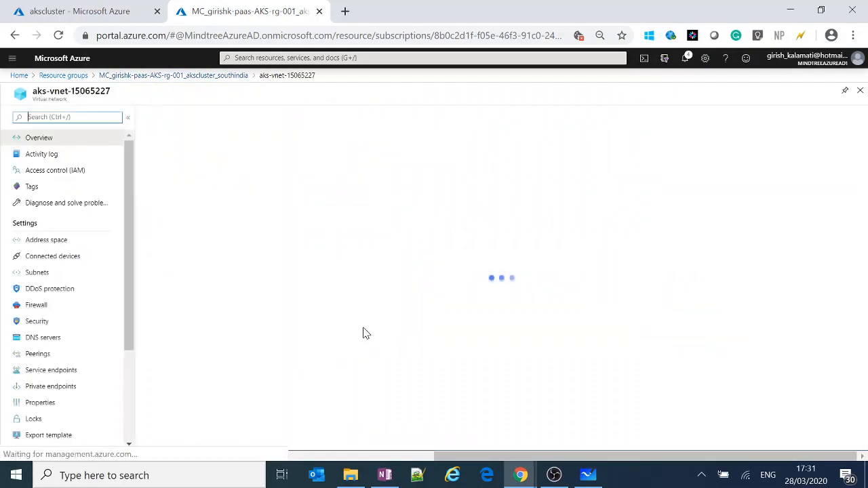
left_click(76, 276)
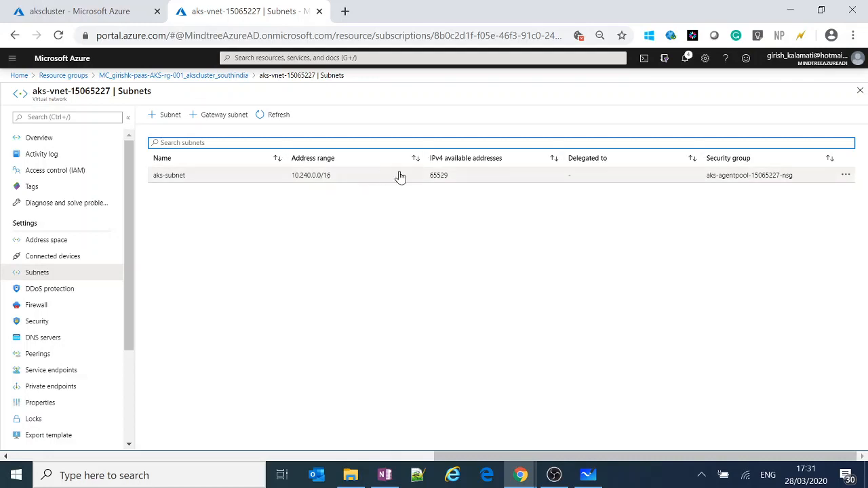
left_click(444, 178)
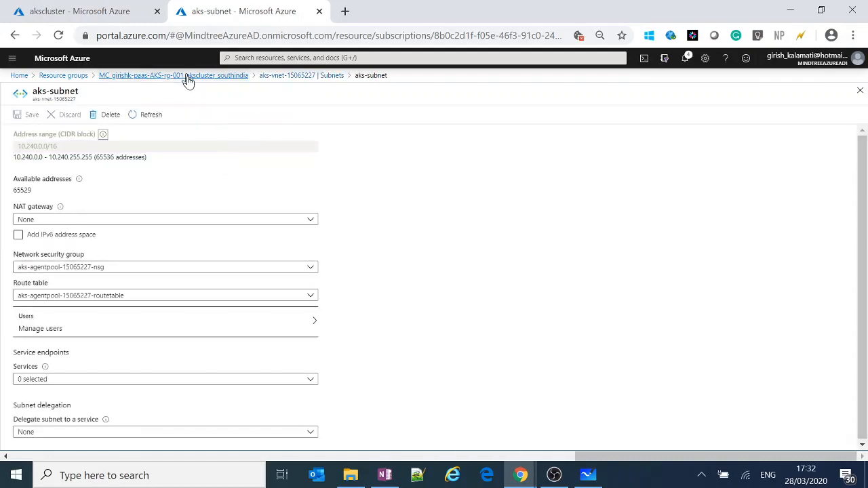
left_click(210, 76)
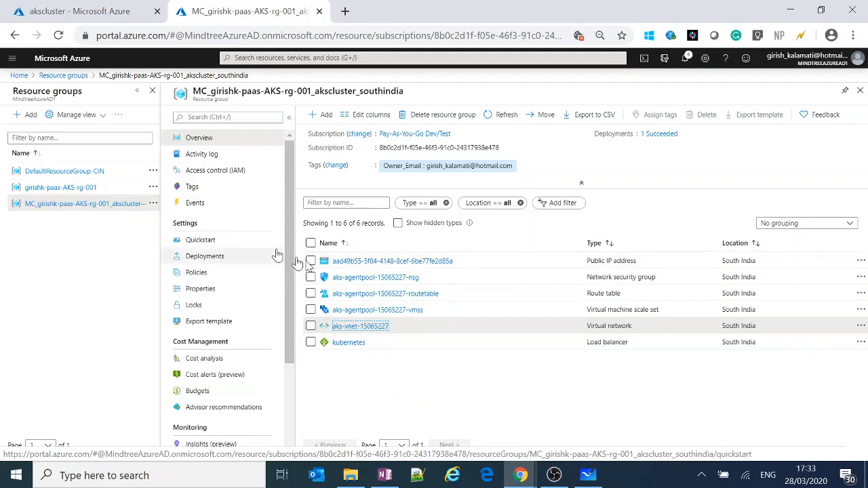
Compare the resource group holding akscluster with the MC_ resource group, highlighting the beginning of the latter's name.
left_click(79, 189)
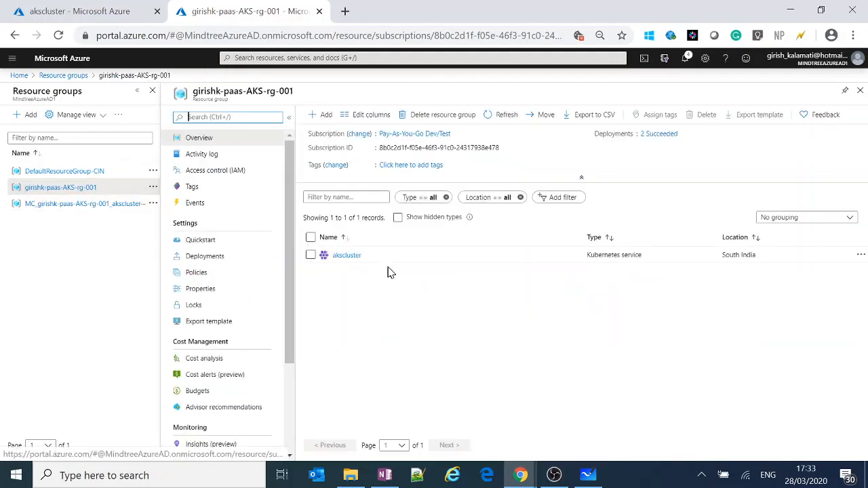
left_click(50, 204)
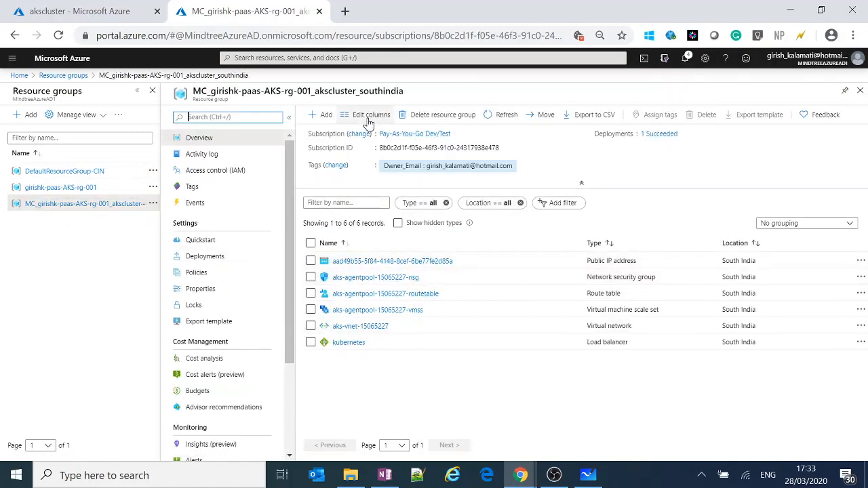
left_click_drag(195, 91, 239, 91)
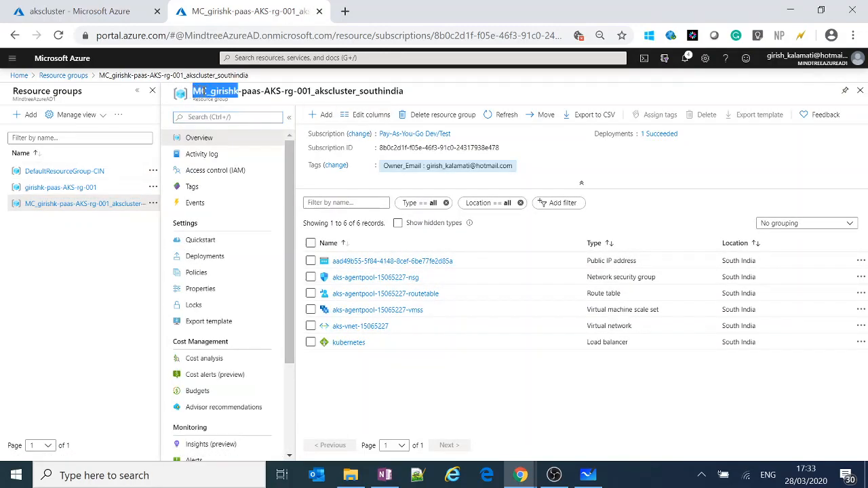
Inspect the resources in DefaultResourceGroup-CIN and highlight the first part of the group's name.
left_click(207, 91)
left_click(274, 86)
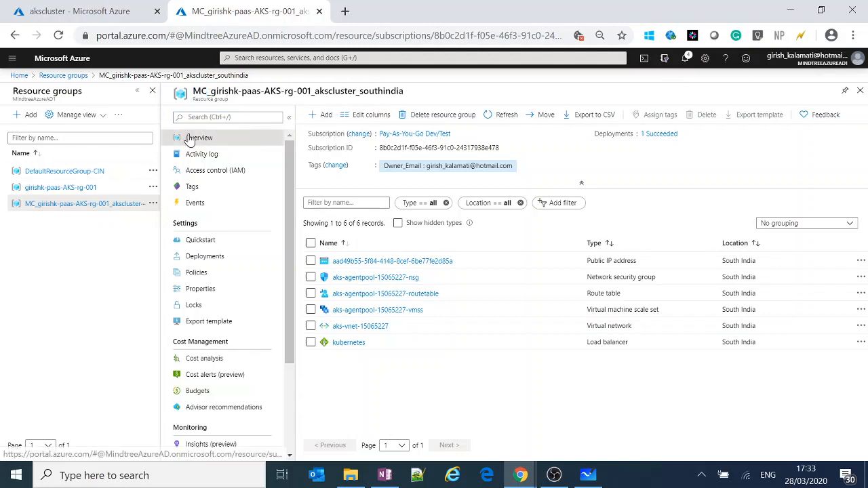
left_click(65, 175)
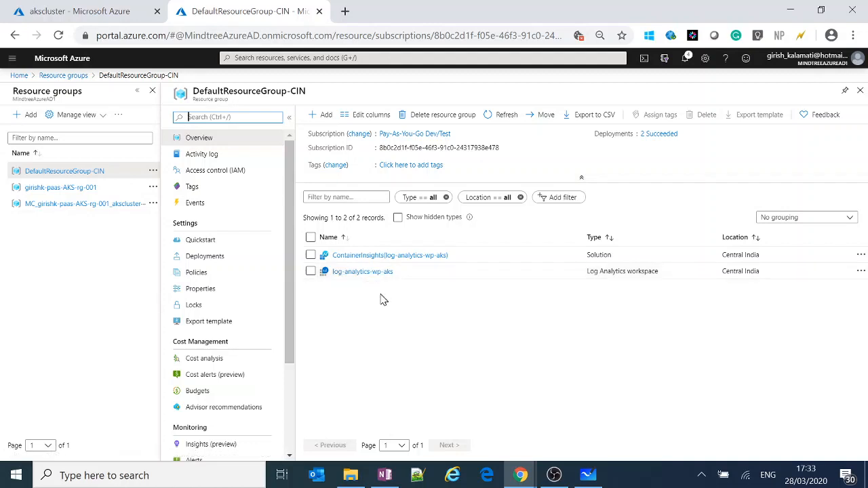
double_click(261, 92)
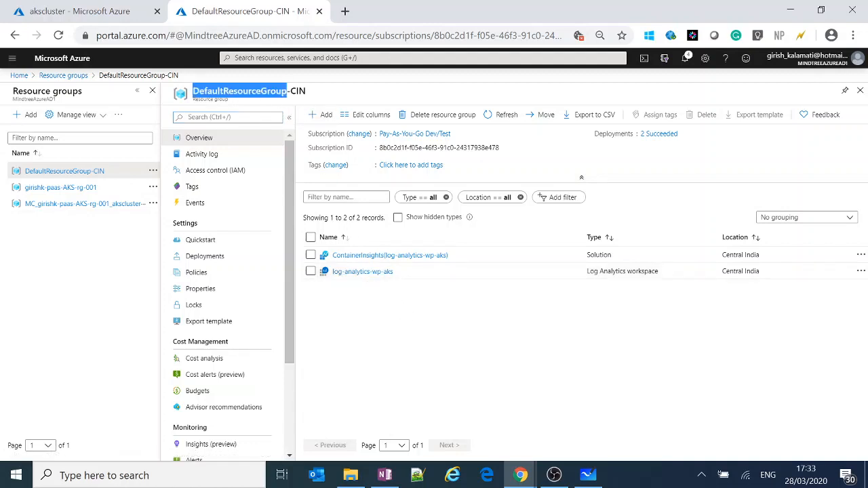
left_click(297, 92)
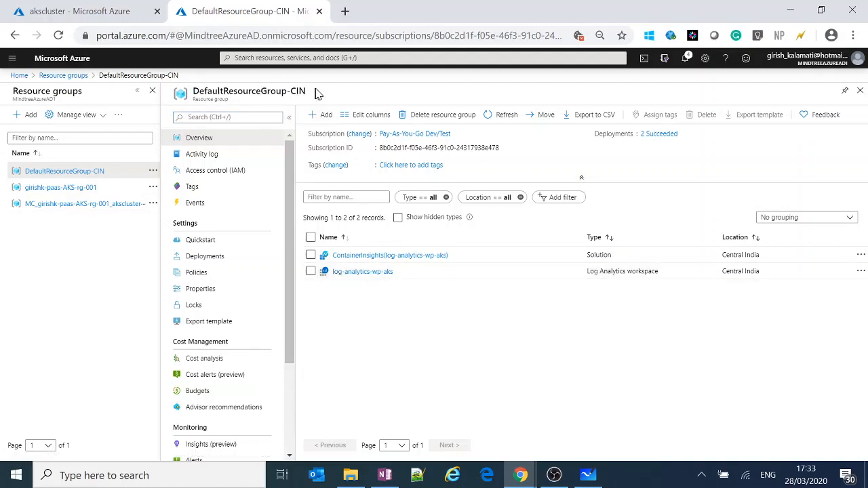
Open the query editor in the Logs of workspace log-analytics-wp-aks and examine its ContainerInsights tables.
left_click(370, 274)
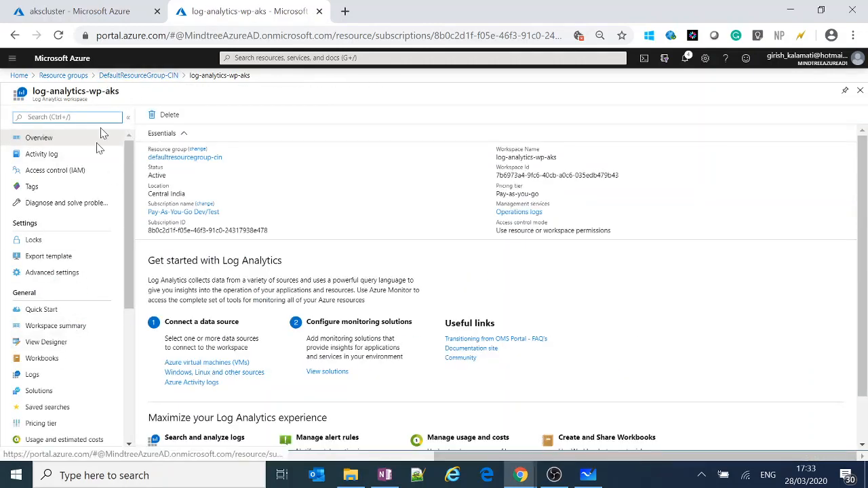
scroll(58, 400, "down", 2)
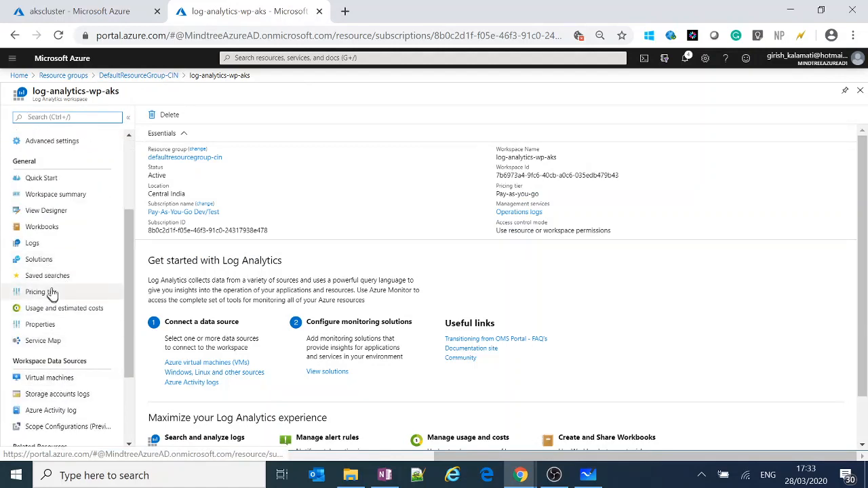
left_click(36, 243)
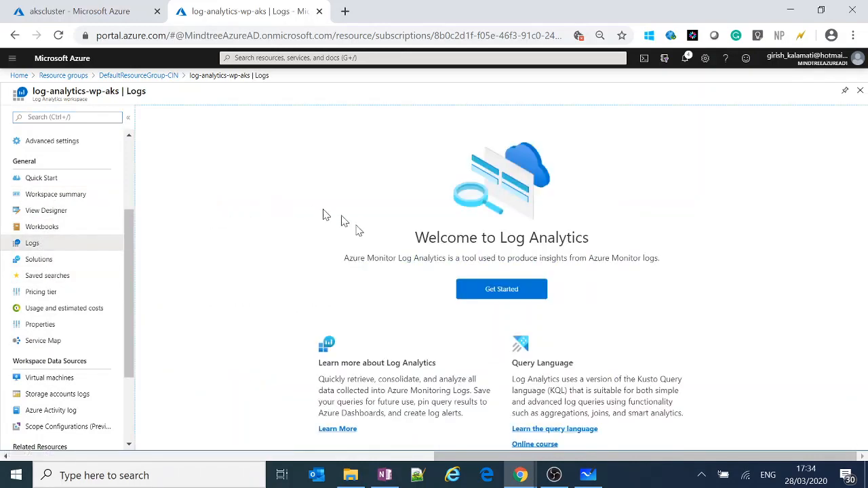
left_click(486, 290)
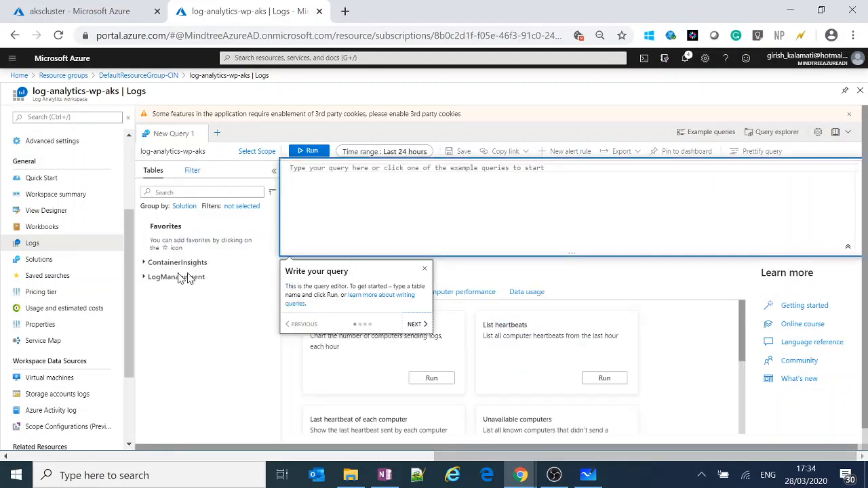
left_click(426, 269)
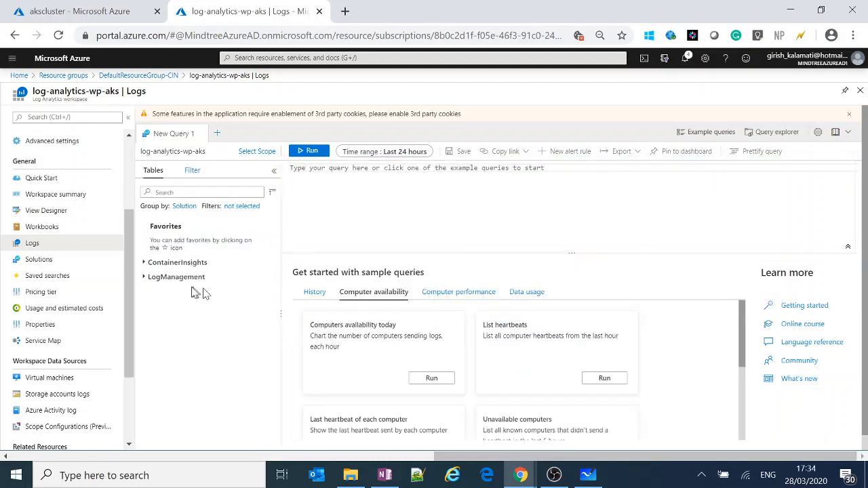
left_click(150, 264)
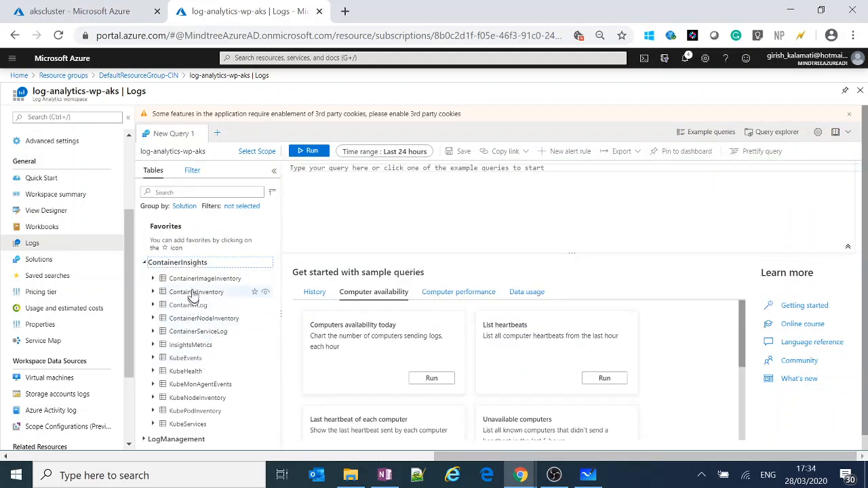
scroll(210, 374, "down", 1)
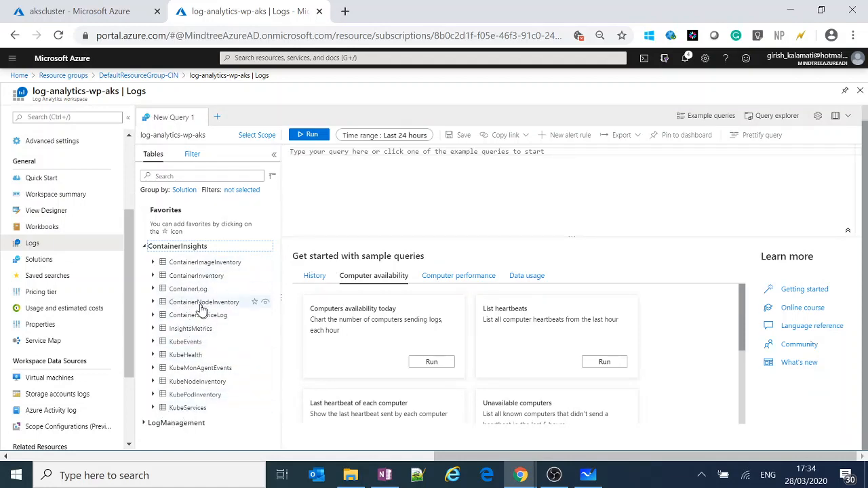
Return to the akscluster overview and resize the Cloud Shell pane so the monitoring, logs and dashboard cards fit above it.
left_click(108, 19)
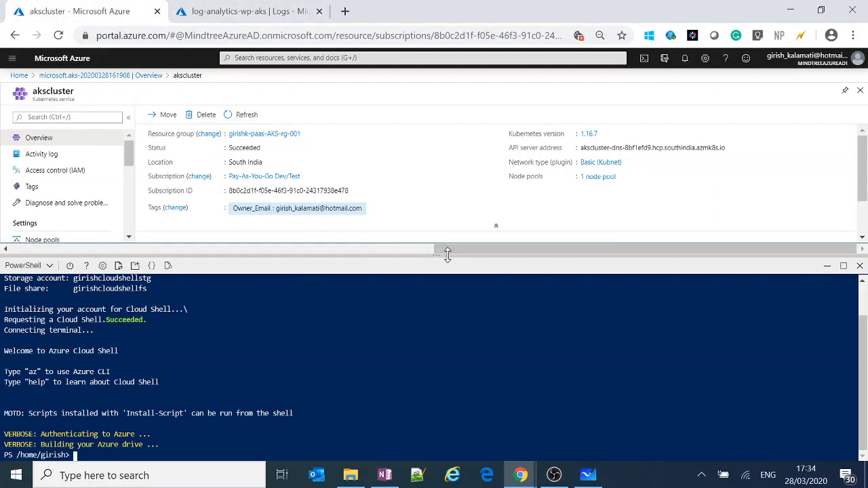
left_click_drag(442, 250, 442, 237)
left_click(285, 352)
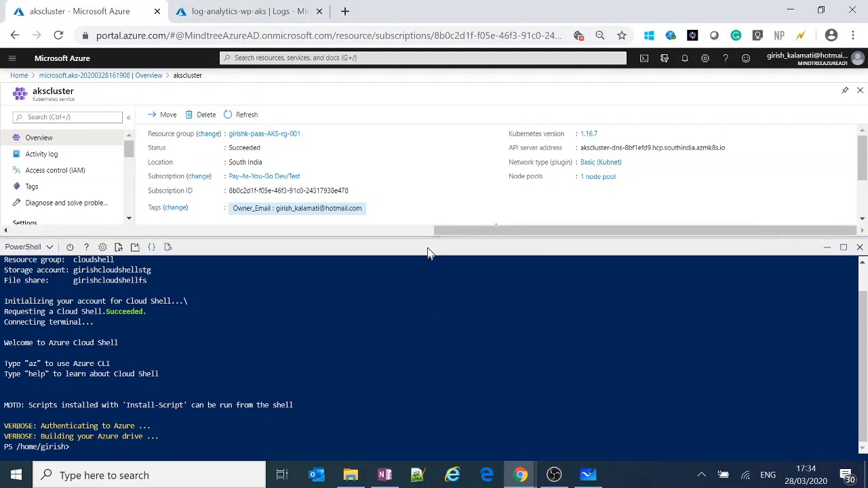
left_click_drag(429, 243, 425, 377)
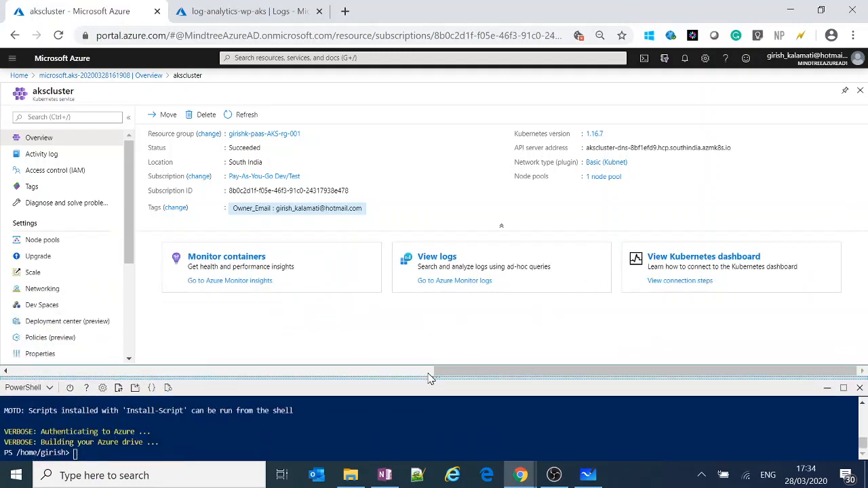
left_click_drag(429, 379, 455, 331)
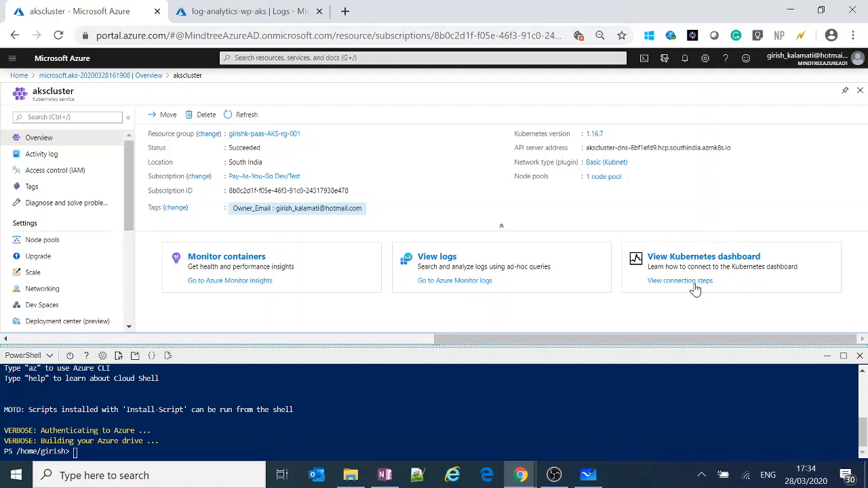
Show the connection steps for akscluster's Kubernetes dashboard.
left_click(692, 260)
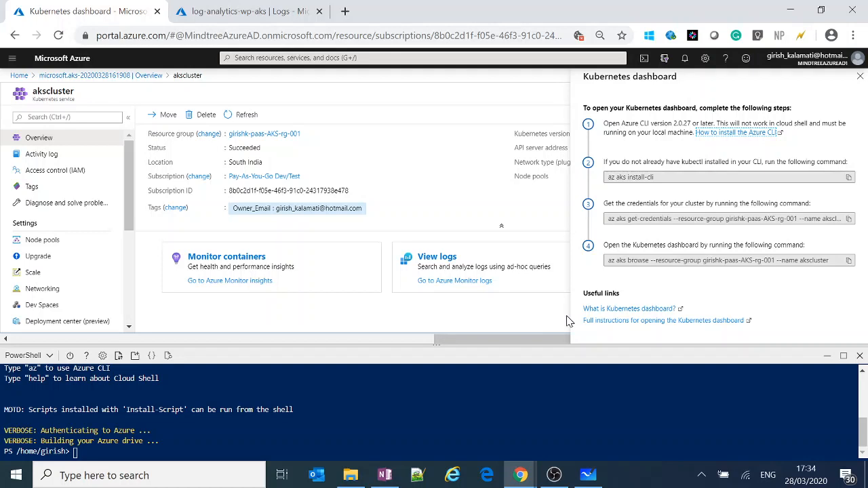
left_click(861, 77)
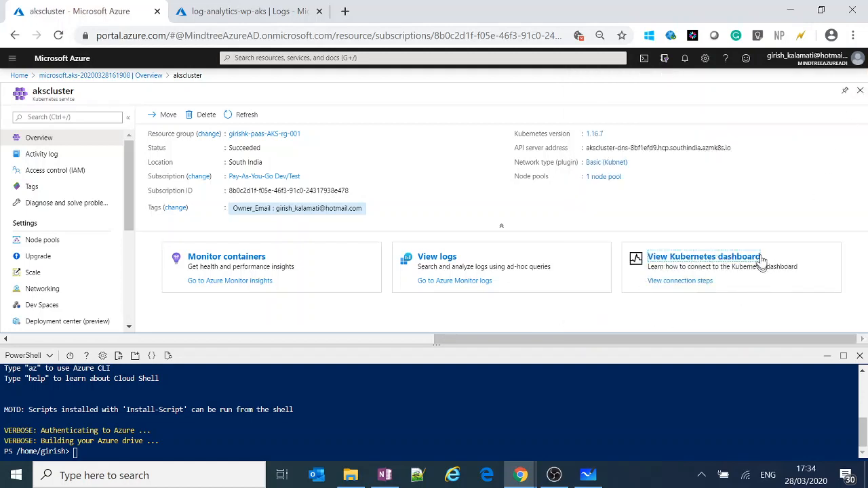
left_click(690, 257)
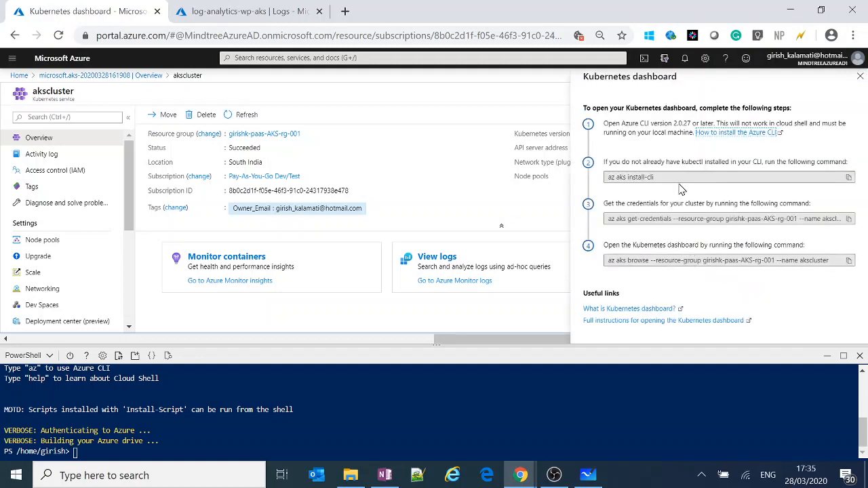
Copy the az aks install-cli command, try to run it in a local Windows PowerShell window, and minimize that window.
left_click_drag(665, 177, 602, 182)
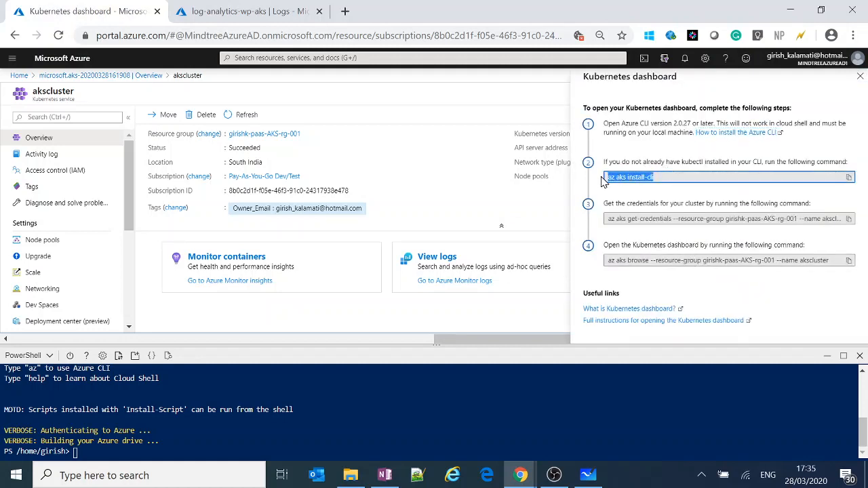
left_click(671, 178)
left_click_drag(660, 178, 603, 182)
key("ctrl+c")
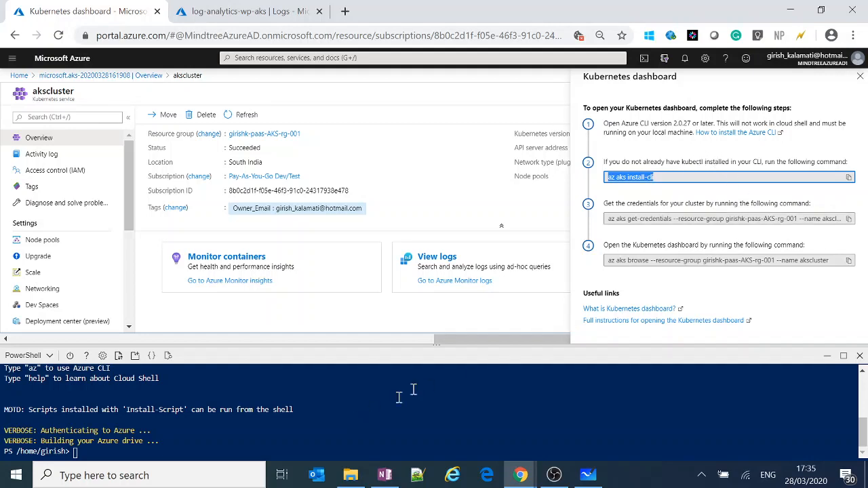
key("super")
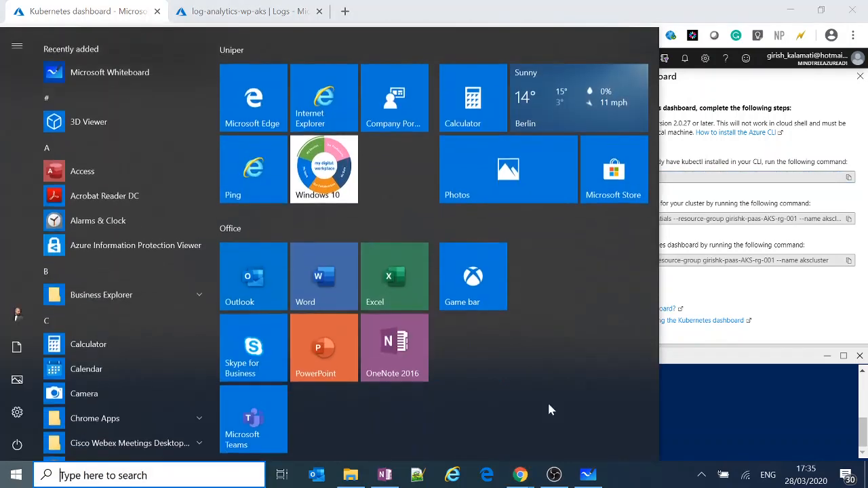
type("powe")
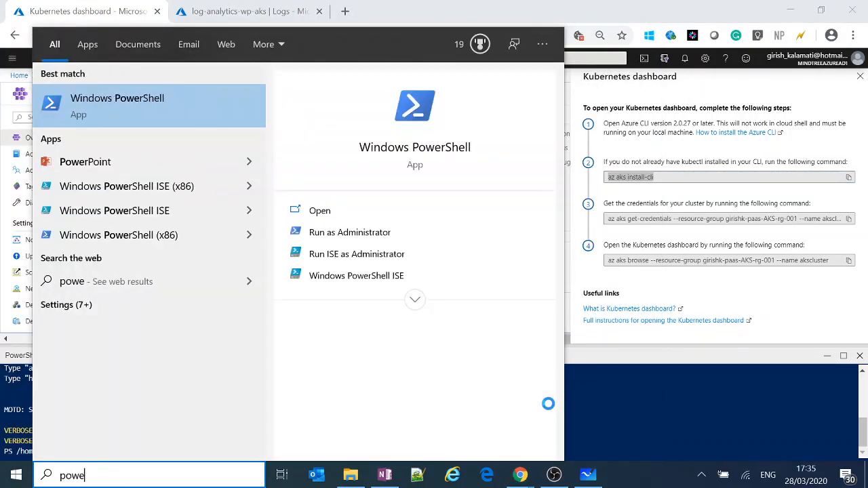
key("Return")
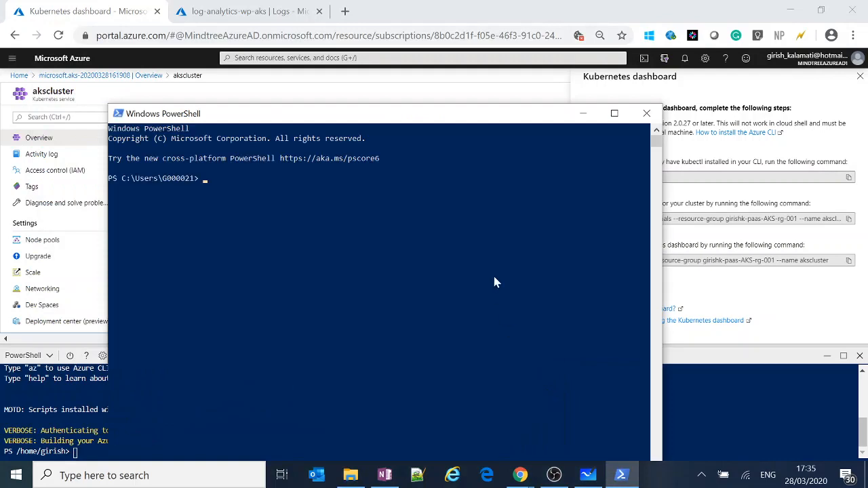
right_click(419, 276)
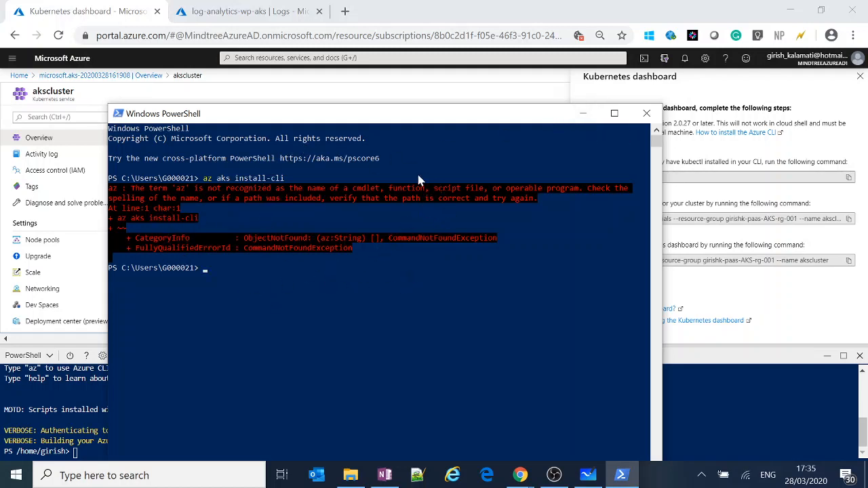
left_click(583, 114)
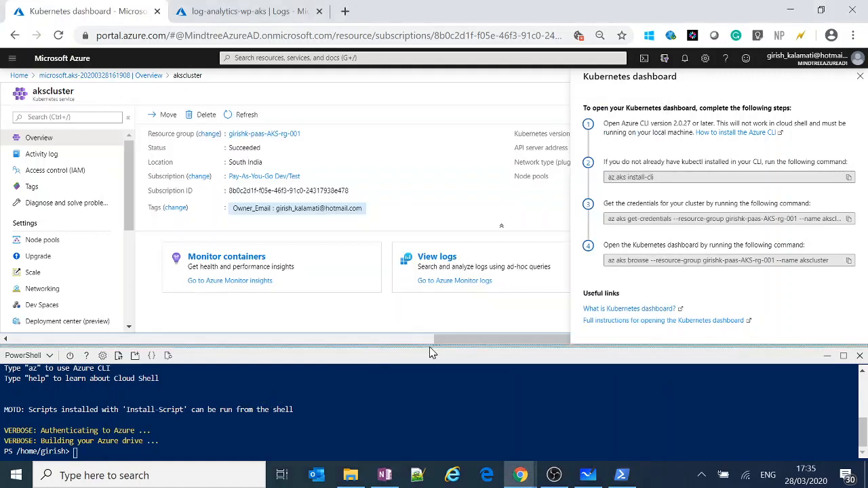
Enlarge the Cloud Shell pane and set the active subscription by running az account set -s "Pay-As-You-Go Dev/Test".
left_click_drag(429, 347, 430, 288)
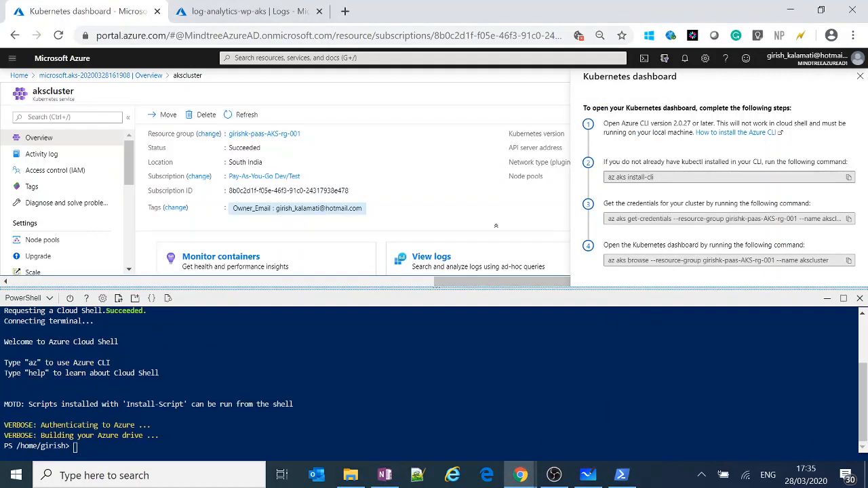
left_click(849, 219)
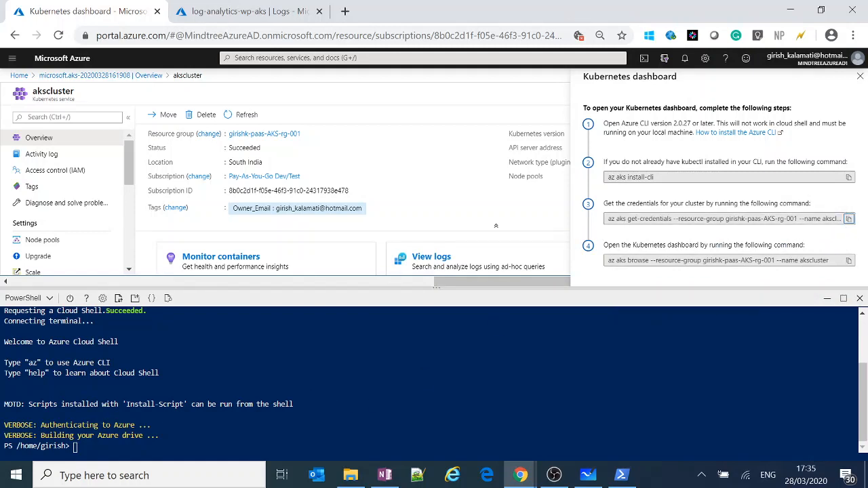
left_click(75, 448)
type("az account set -s")
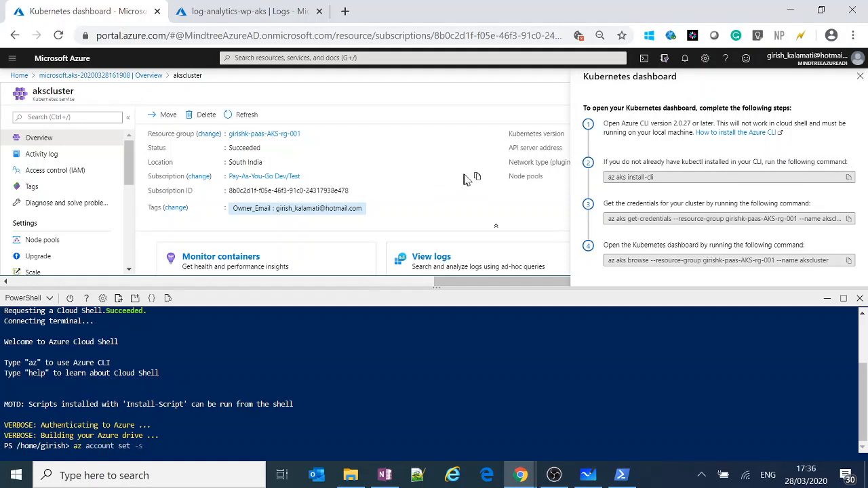
left_click(478, 176)
right_click(269, 430)
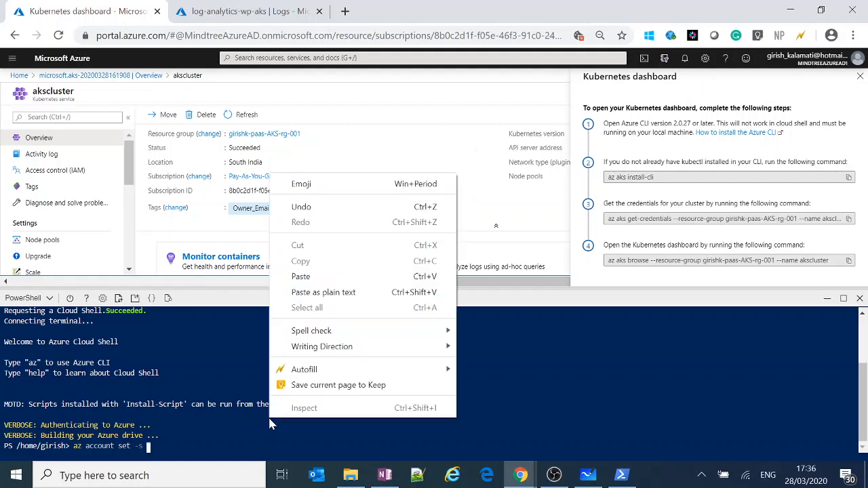
left_click(232, 429)
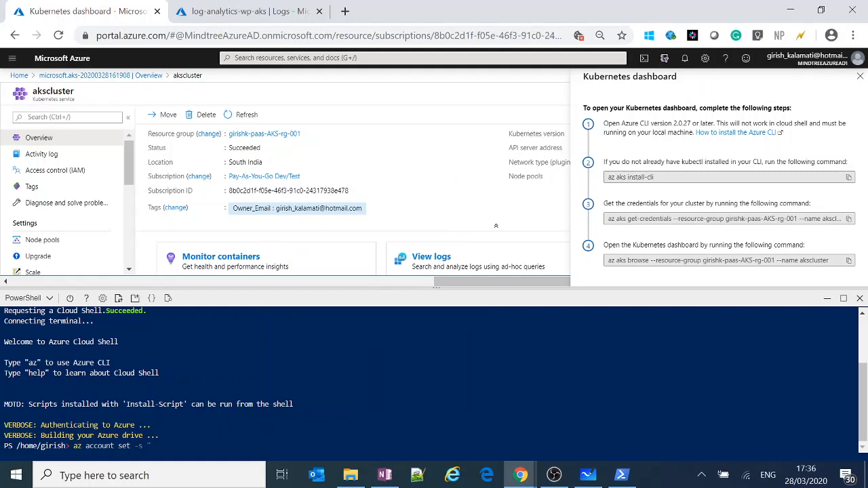
right_click(196, 436)
left_click(232, 306)
key("Return")
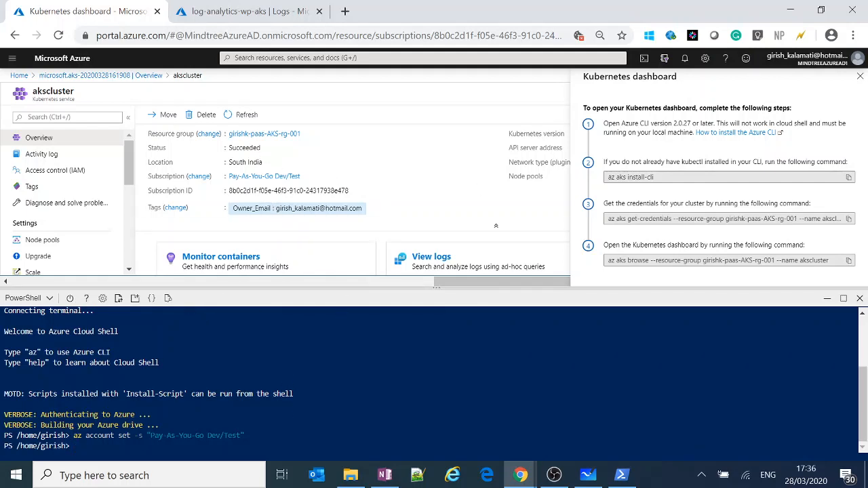
Run the dashboard instructions' az aks get-credentials command for akscluster and its resource group in Cloud Shell, and enlarge the shell pane.
left_click(849, 218)
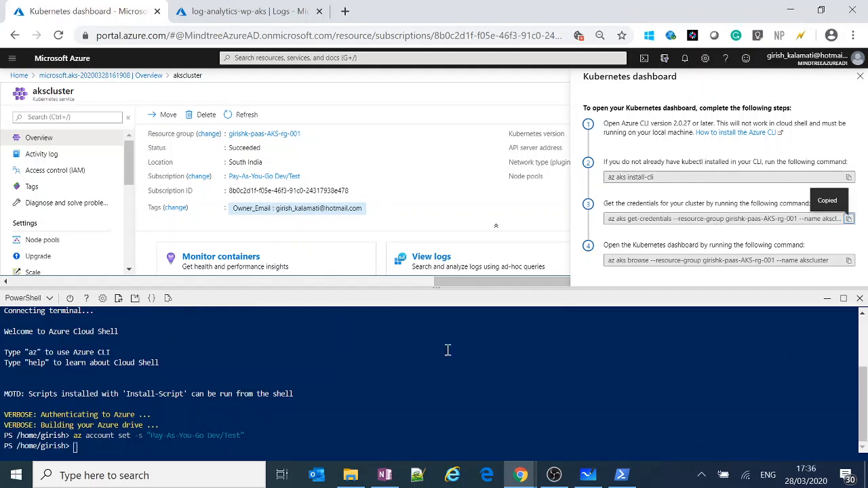
right_click(297, 401)
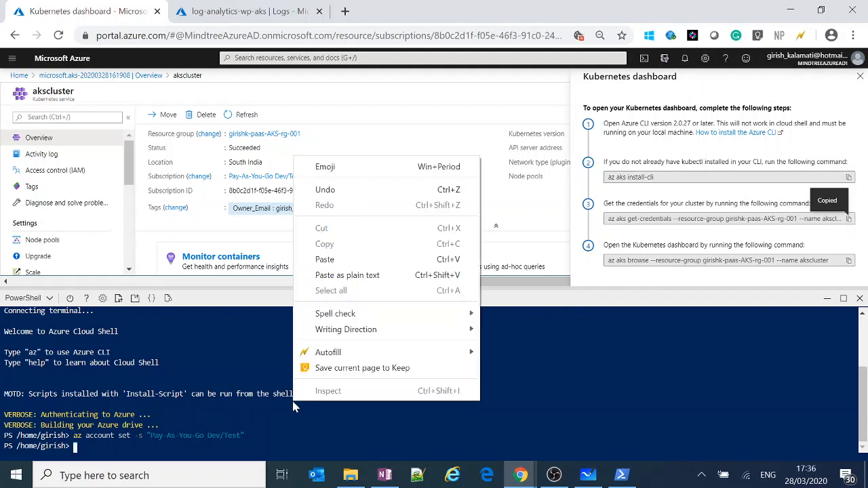
left_click(312, 261)
key("Return")
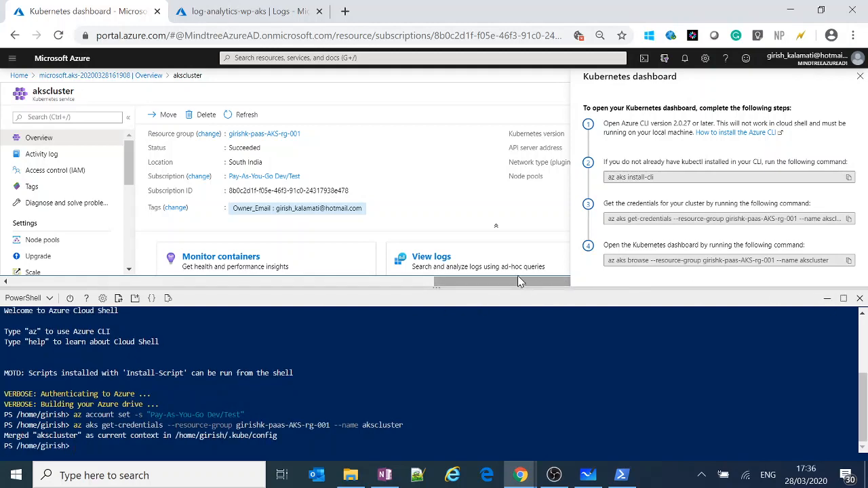
left_click_drag(437, 288, 453, 178)
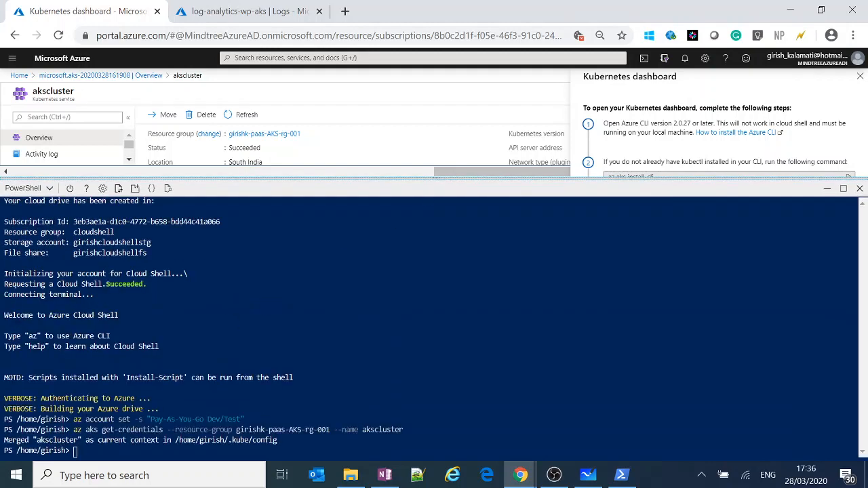
Maximize the Cloud Shell pane and open the home directory in the built-in editor with the command code.
left_click(843, 188)
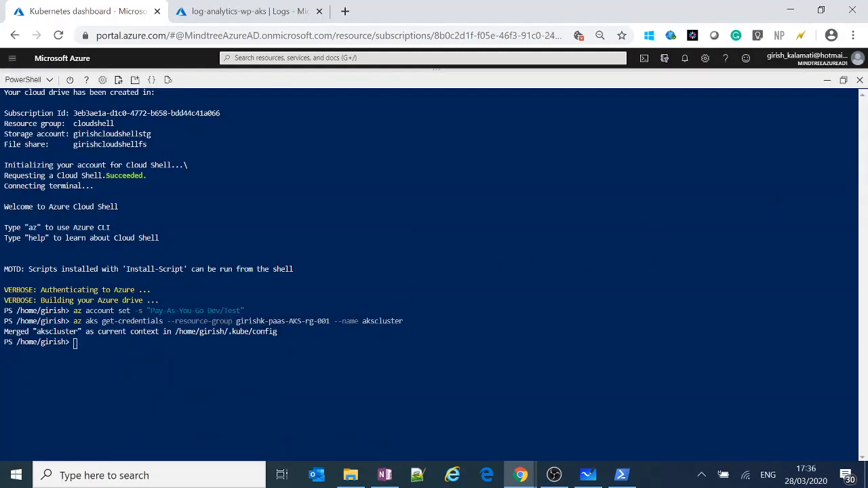
left_click_drag(253, 323, 277, 332)
left_click(297, 337)
type("code .")
key("Return")
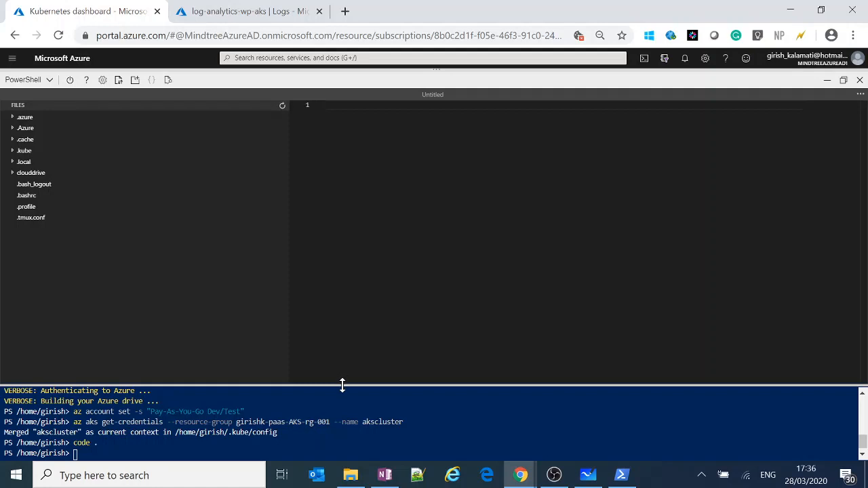
Look into the clouddrive folder, collapse it, and open the config file from the .kube folder in the editor.
left_click_drag(342, 384, 344, 256)
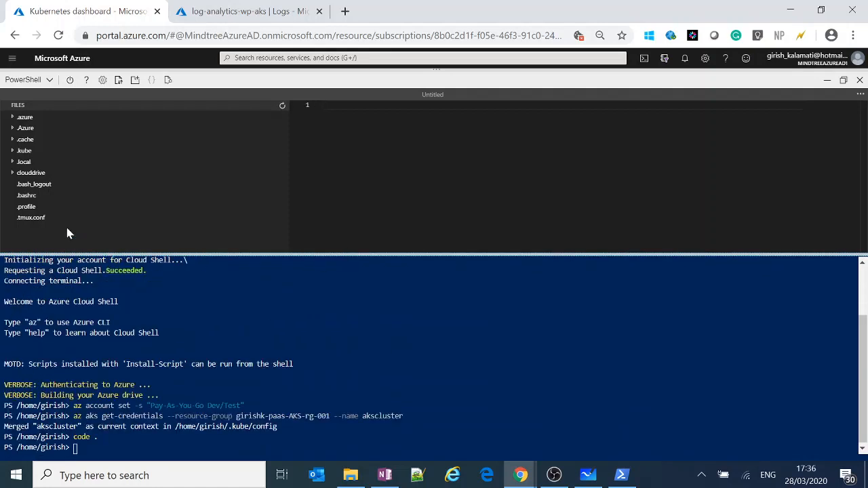
left_click(13, 174)
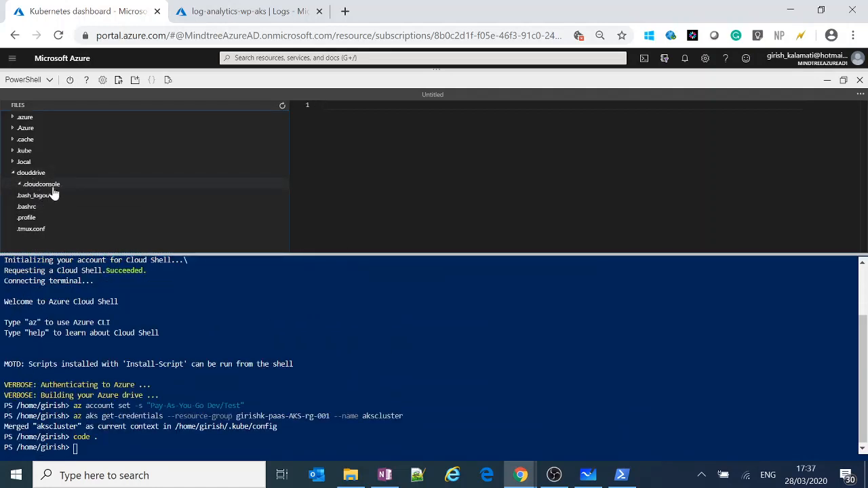
left_click(38, 186)
left_click(12, 174)
left_click(12, 151)
left_click(31, 164)
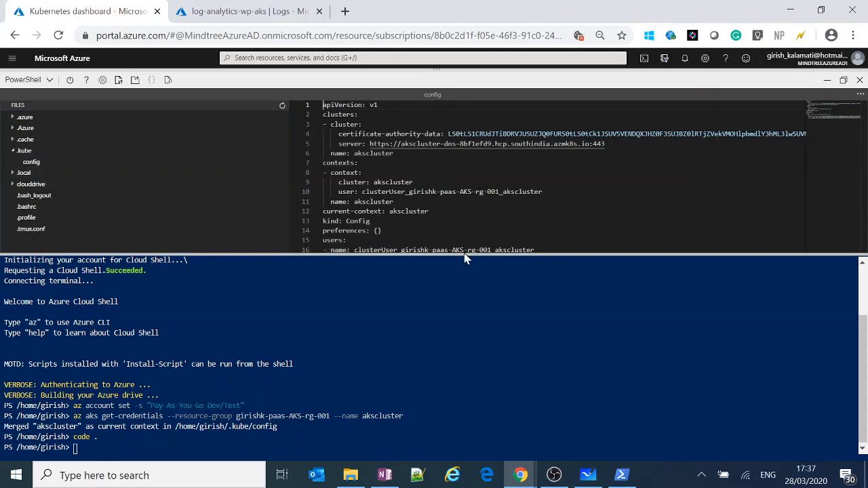
Enlarge the editor area and examine the config file's cluster, context and current-context entries against the az aks get-credentials command.
left_click_drag(471, 252, 470, 305)
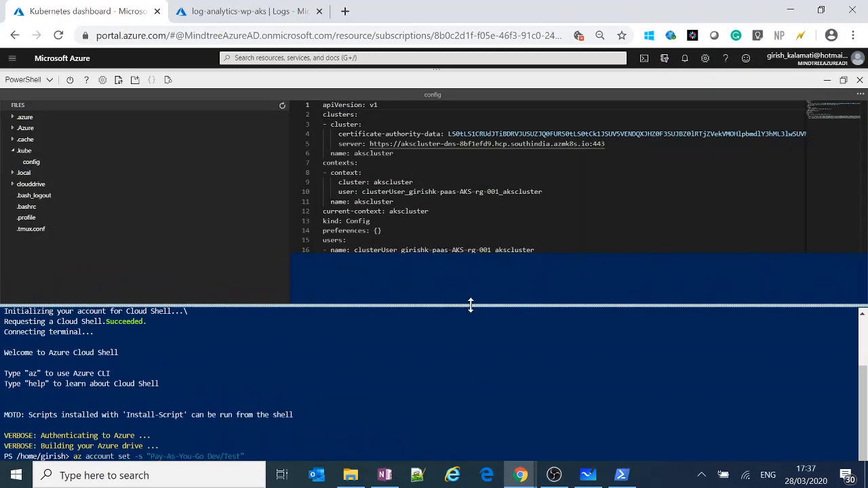
left_click(450, 202)
scroll(450, 201, "down", 1)
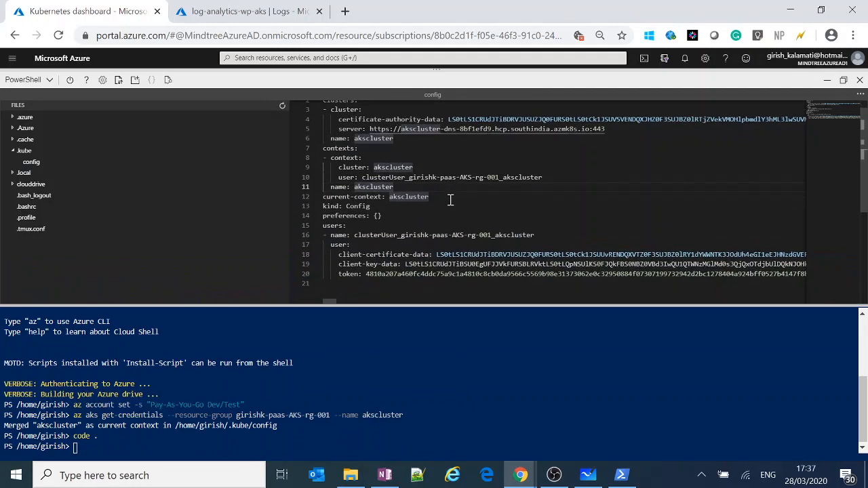
left_click(388, 177)
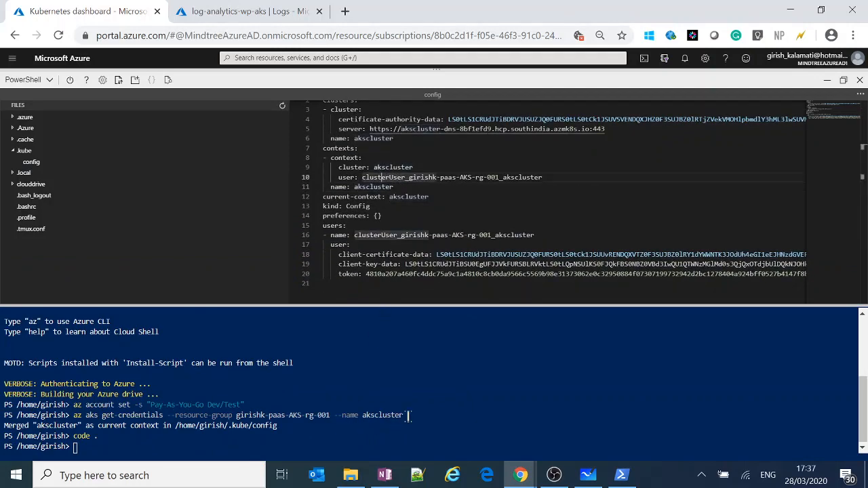
left_click_drag(407, 415, 73, 415)
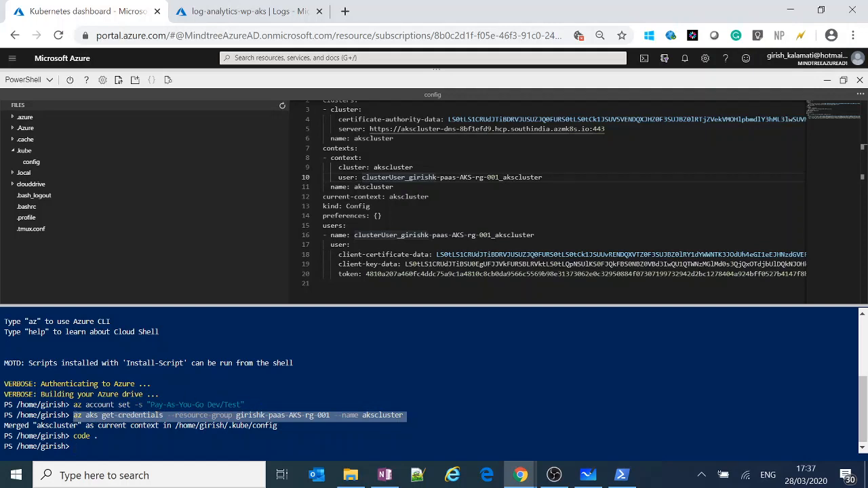
left_click(304, 417)
left_click(429, 197)
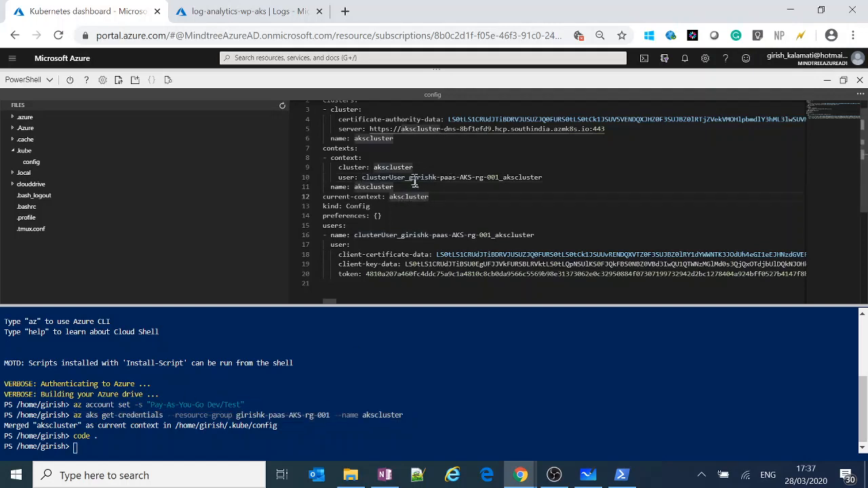
left_click_drag(429, 197, 373, 149)
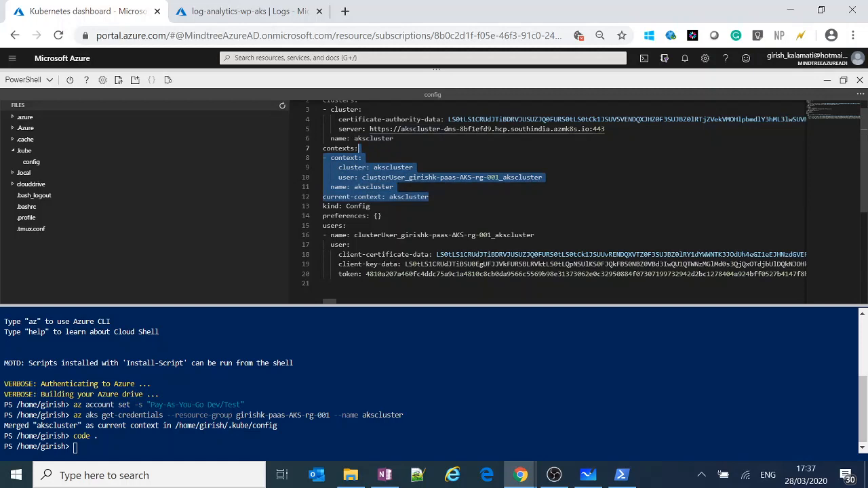
left_click(410, 189)
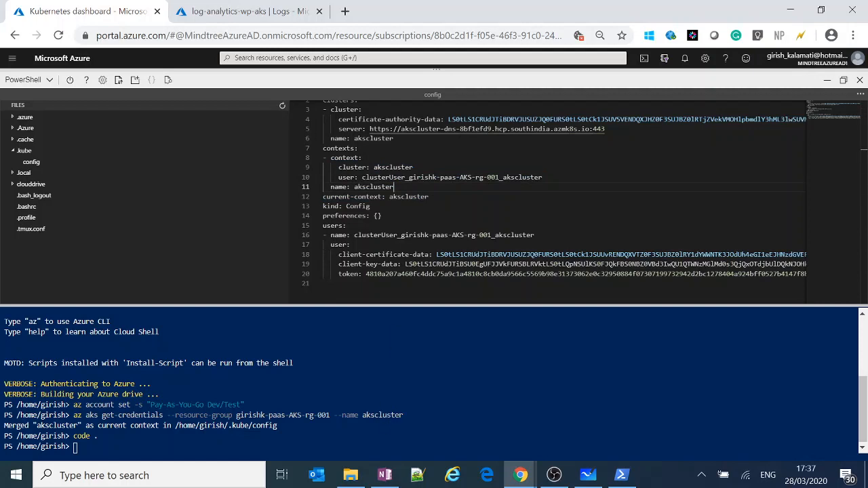
Rerun the az aks get-credentials command for akscluster with the --admin option added.
key("Up")
key("Up")
type("--admin")
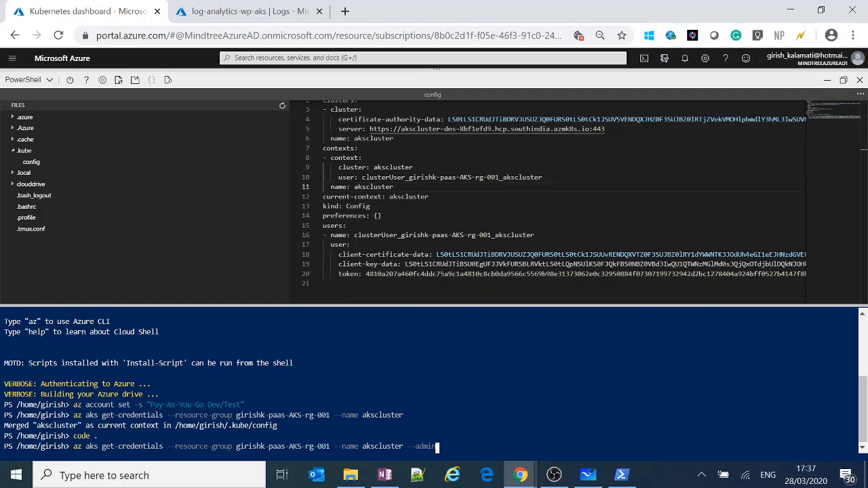
key("Return")
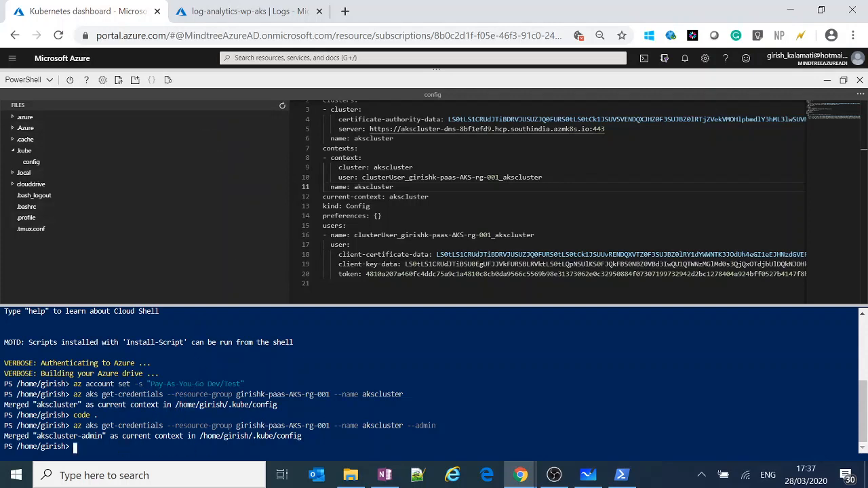
Examine the credential merge output and check the open config file's context names and current-context for the admin entry.
left_click_drag(37, 402, 182, 400)
left_click(37, 436)
left_click_drag(38, 436, 118, 426)
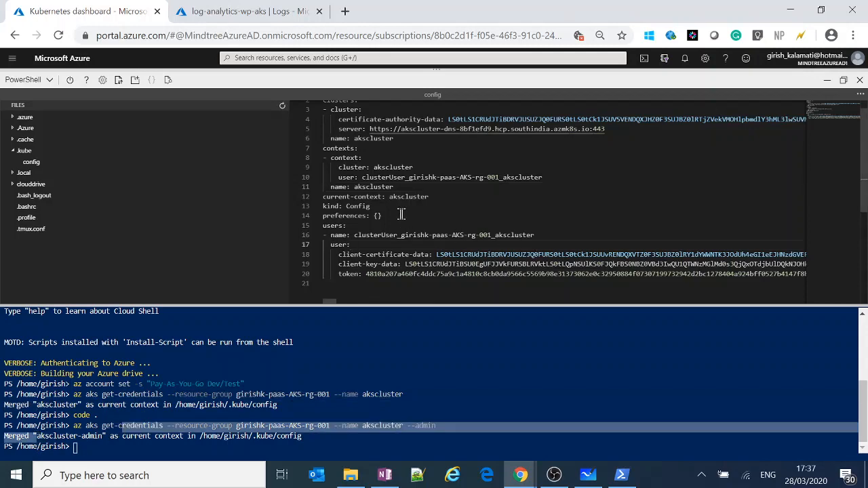
left_click(393, 187)
scroll(393, 188, "up", 1)
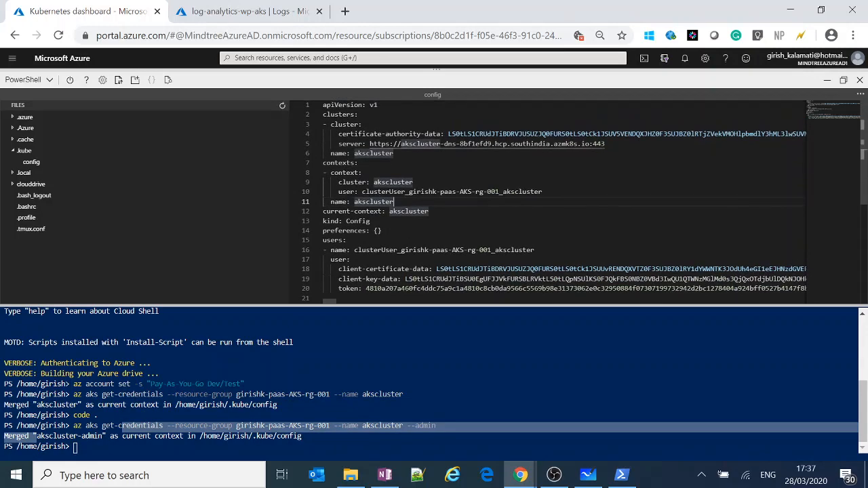
double_click(399, 211)
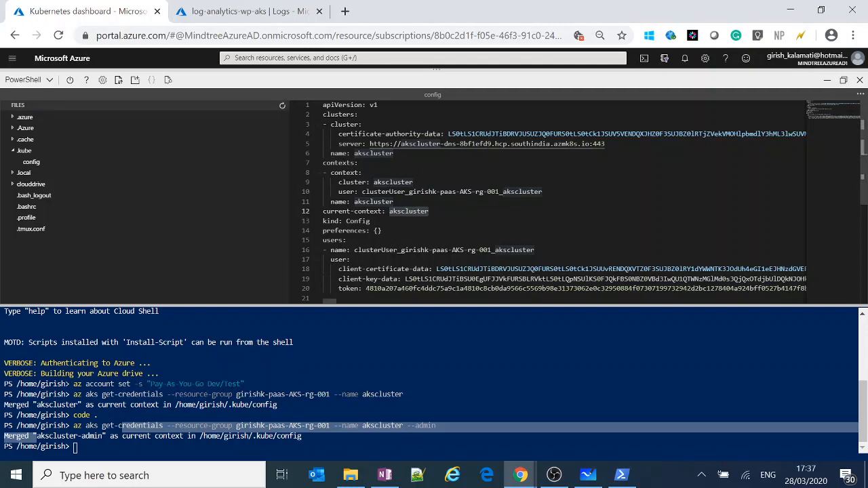
left_click(401, 202)
scroll(400, 202, "down", 1)
scroll(436, 252, "down", 1)
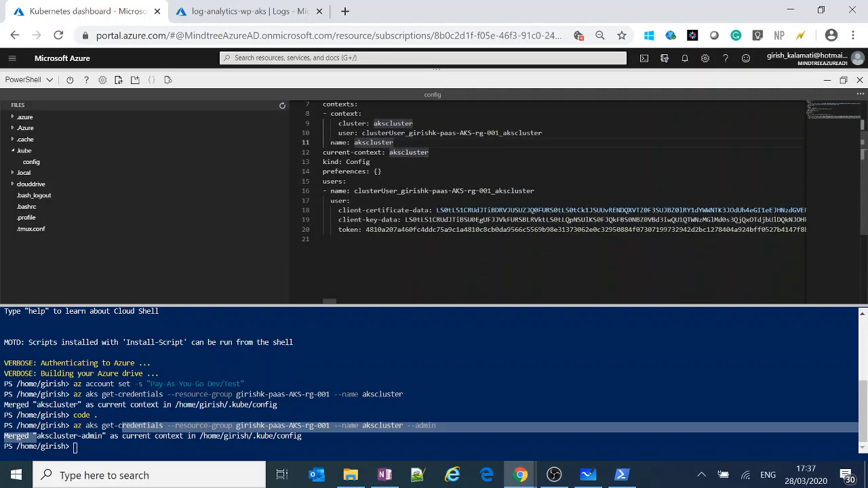
Run code . again in Cloud Shell to reload the config file in the editor.
left_click(76, 448)
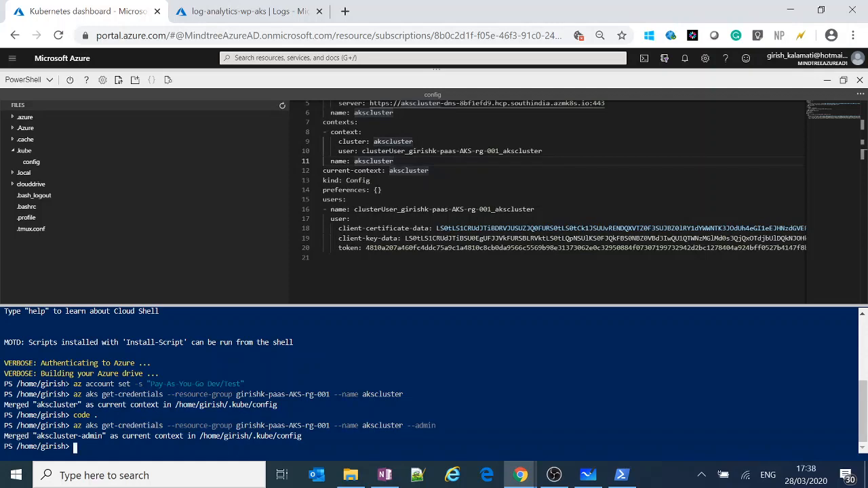
key("Up")
key("Up")
key("Return")
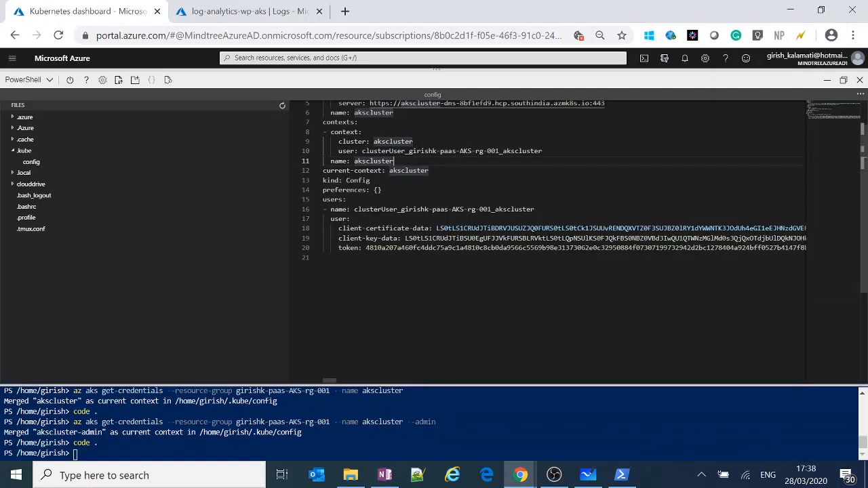
Examine the reloaded config file's akscluster and akscluster-admin contexts, comparing their cluster, user and name entries with current-context.
left_click(378, 260)
scroll(378, 258, "down", 2)
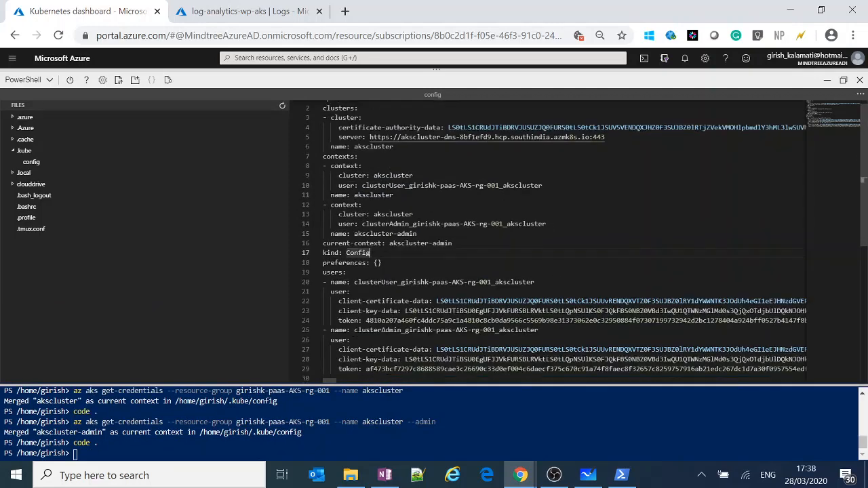
left_click(371, 237)
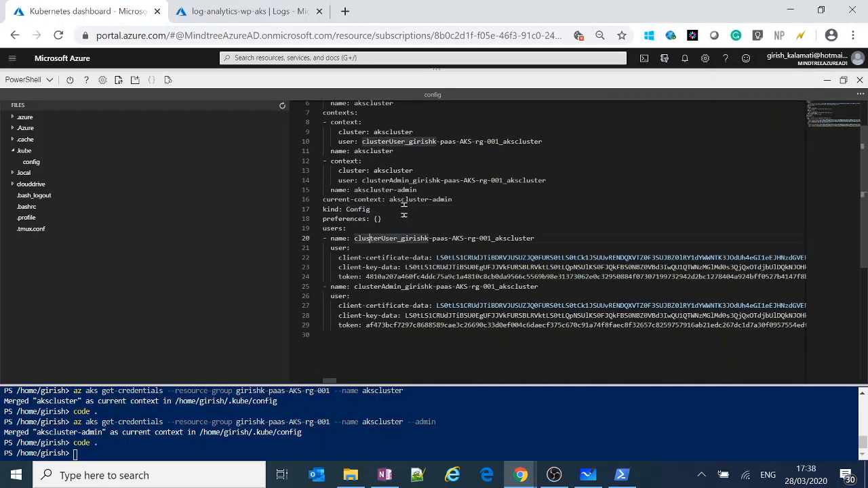
left_click_drag(416, 191, 355, 192)
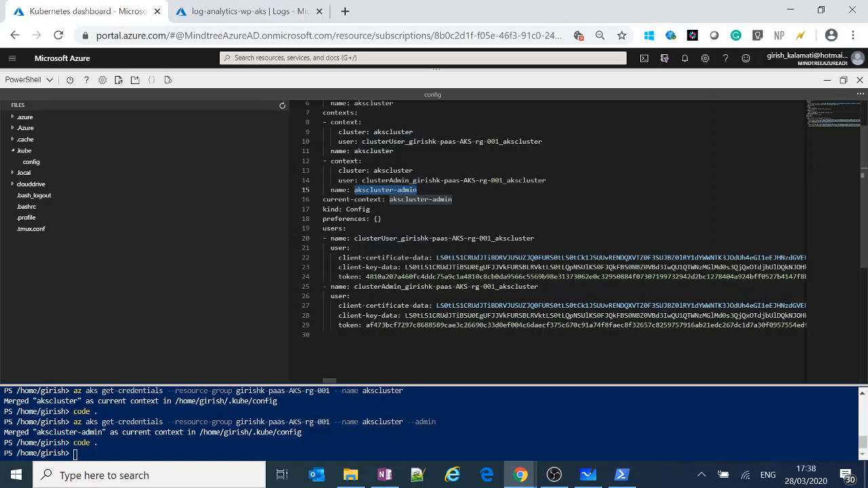
double_click(403, 175)
double_click(381, 133)
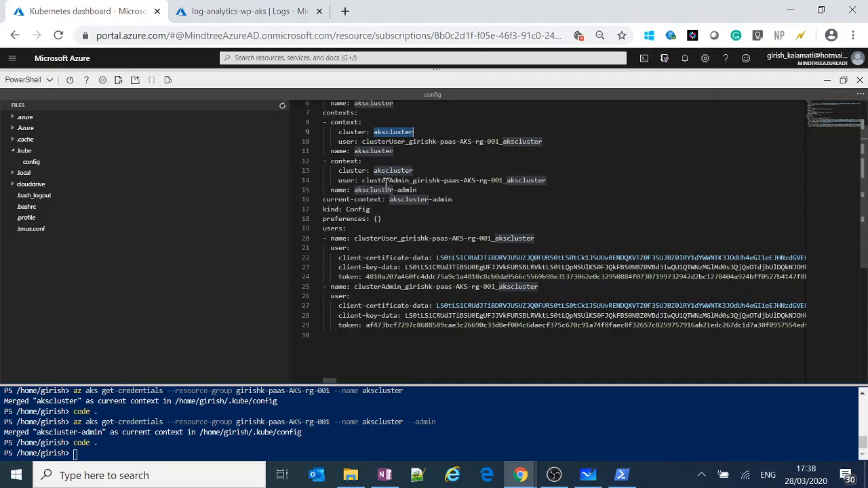
left_click_drag(354, 190, 419, 190)
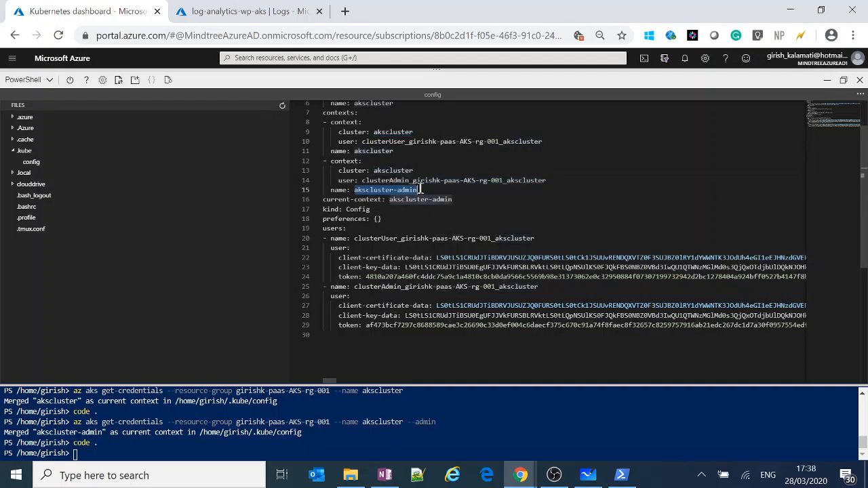
left_click(378, 219)
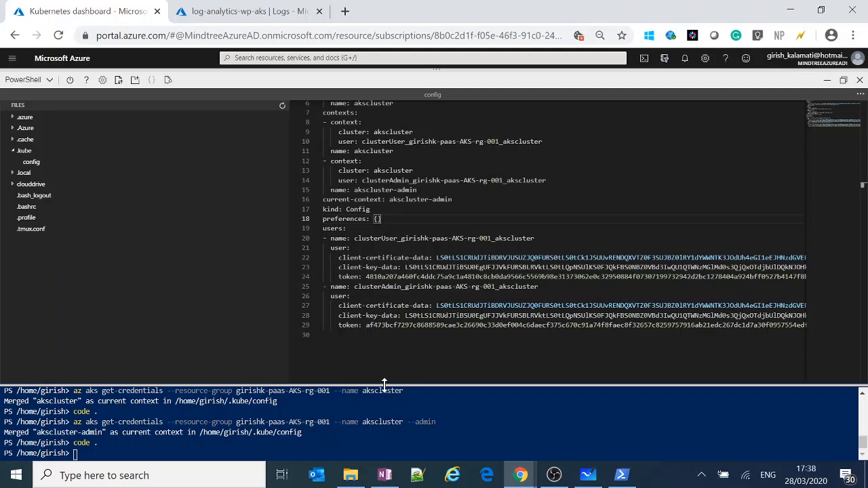
Give the terminal more room and examine the certificate, key and token fields of the user and admin entries under users.
left_click_drag(383, 384, 383, 344)
left_click(373, 238)
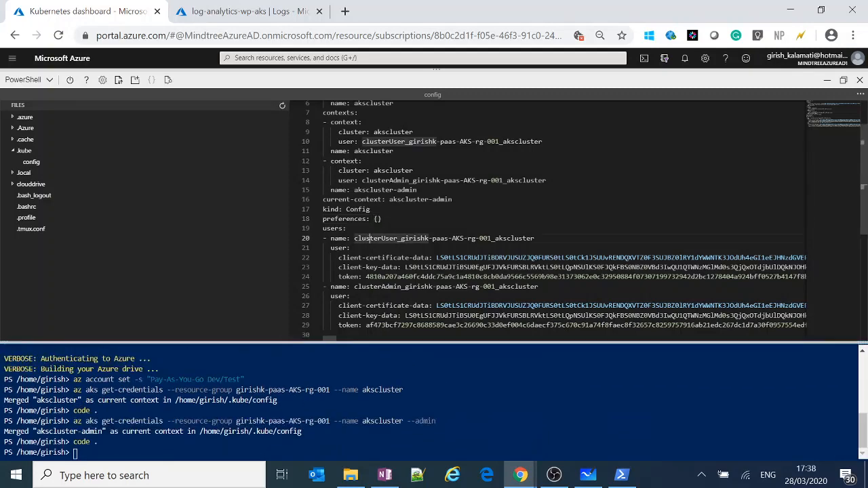
scroll(543, 217, "down", 2)
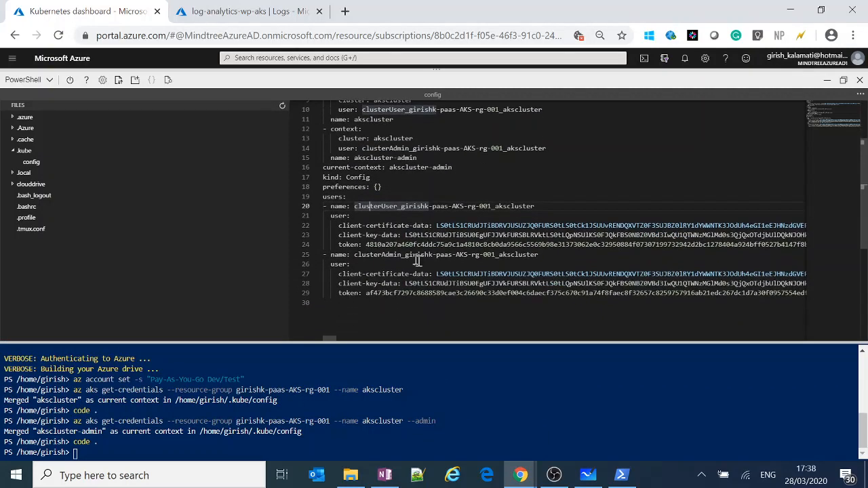
left_click(407, 226)
left_click_drag(418, 235, 480, 236)
left_click(378, 245)
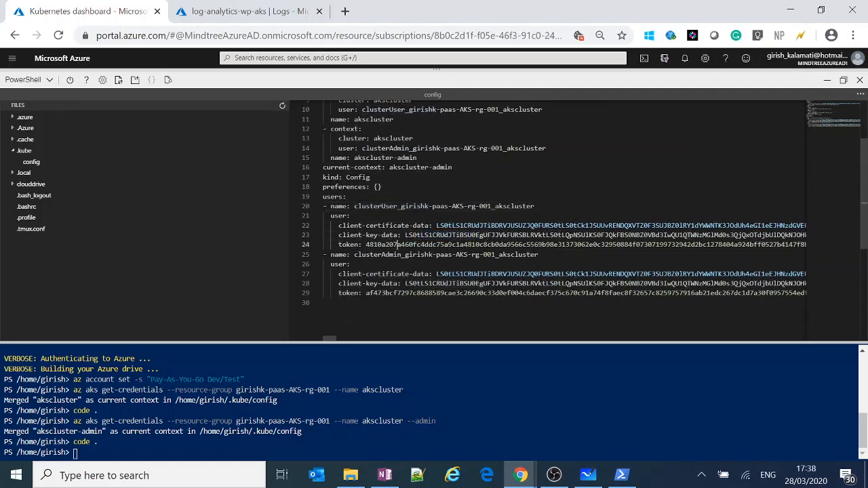
left_click_drag(369, 245, 468, 245)
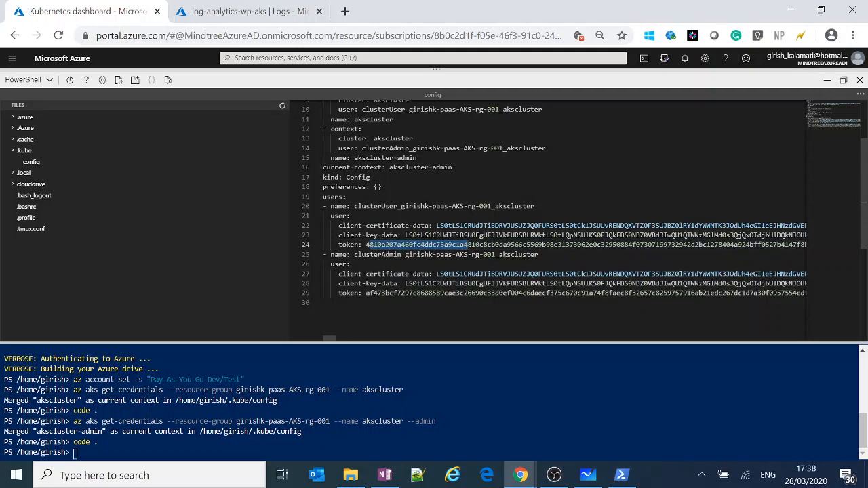
left_click(374, 216)
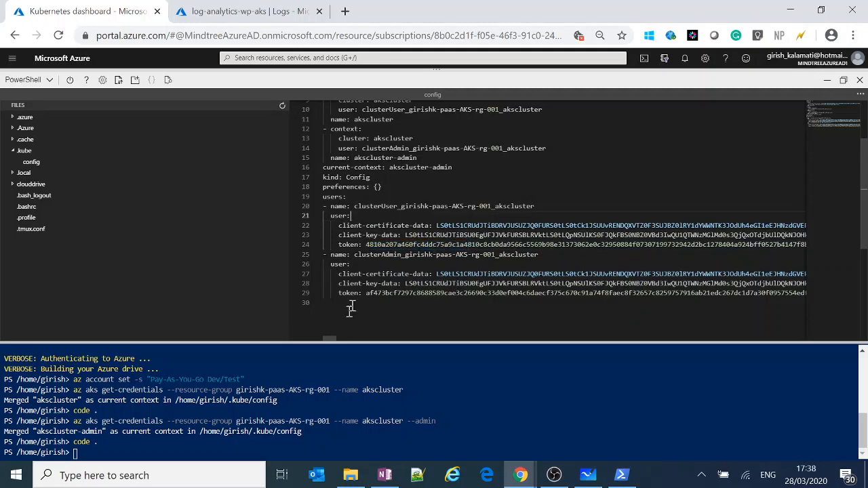
Enlarge the terminal area again, bring up the local Windows PowerShell window for a look, and minimize it.
left_click_drag(347, 343, 346, 304)
left_click(621, 475)
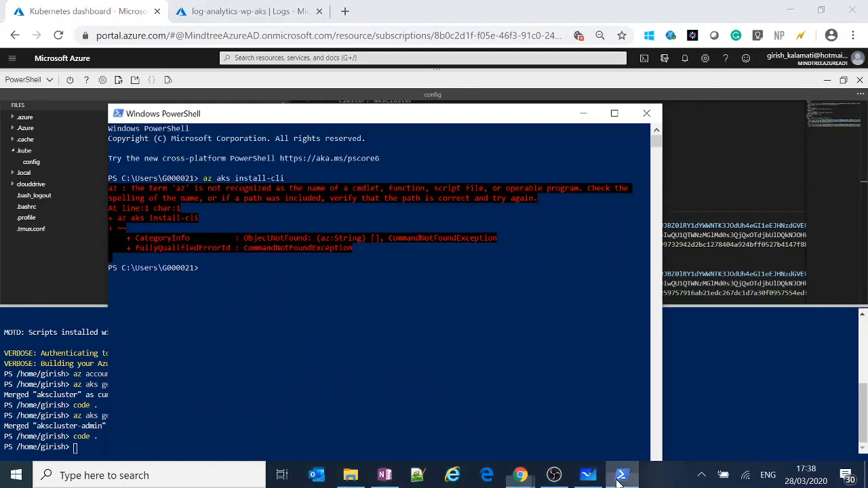
left_click(584, 113)
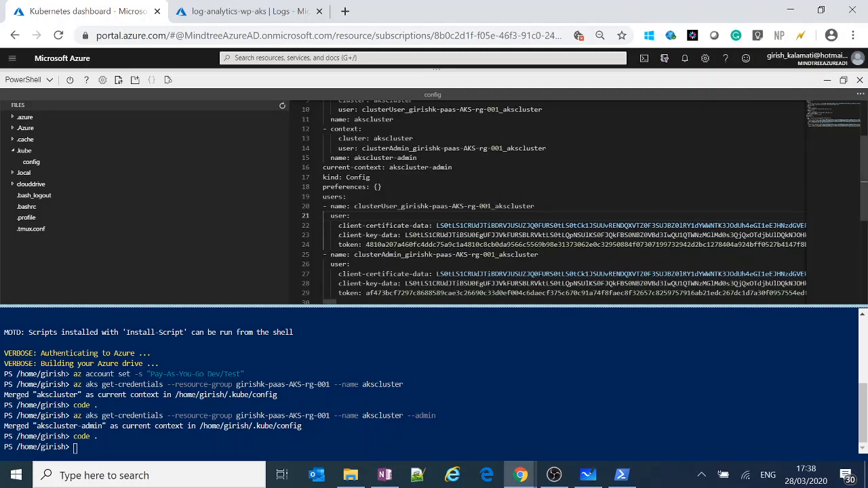
left_click(347, 196)
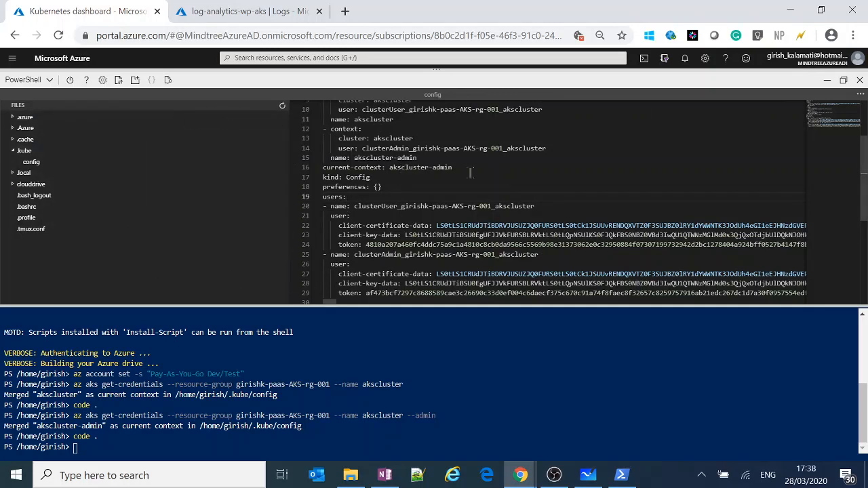
left_click(454, 148)
left_click(499, 177)
key("Return")
key("Return")
key("Return")
type("sd")
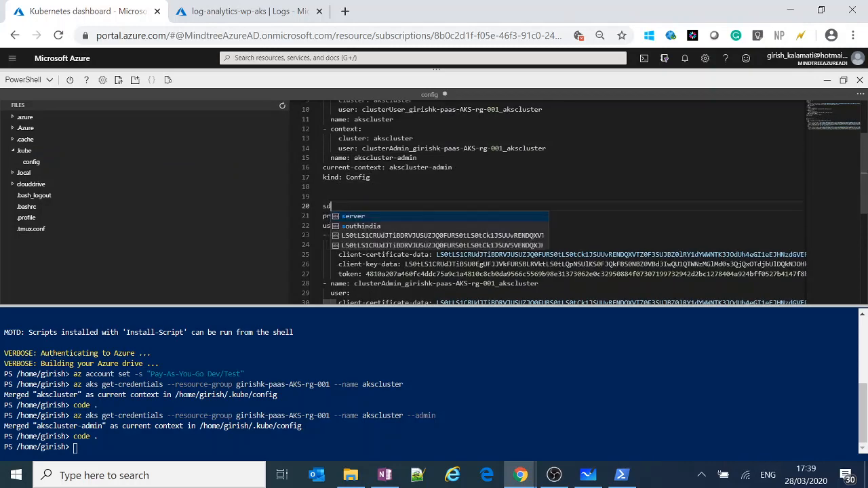
type("shfiudif")
key("ctrl+z")
key("ctrl+z")
key("ctrl+z")
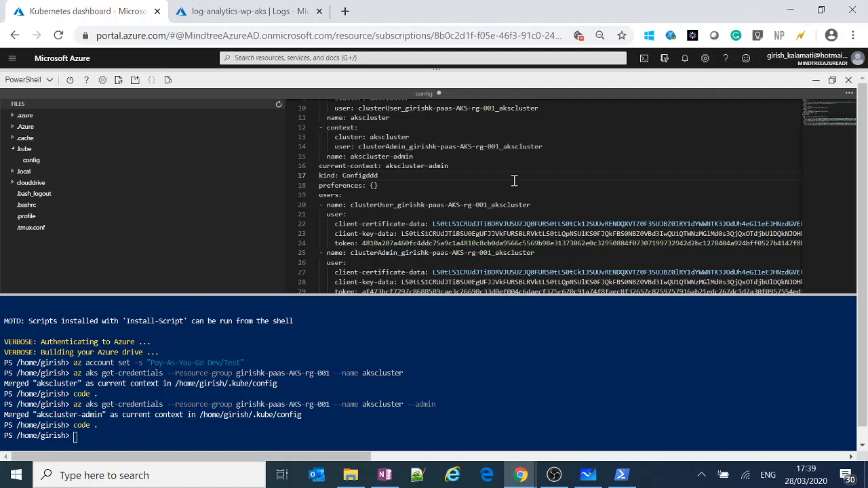
left_click(848, 93)
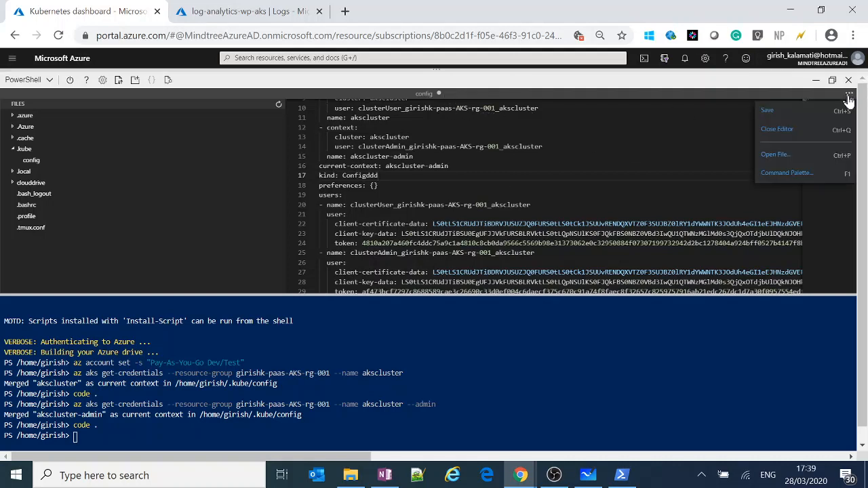
left_click(800, 116)
key("Down")
key("BackSpace")
key("BackSpace")
key("BackSpace")
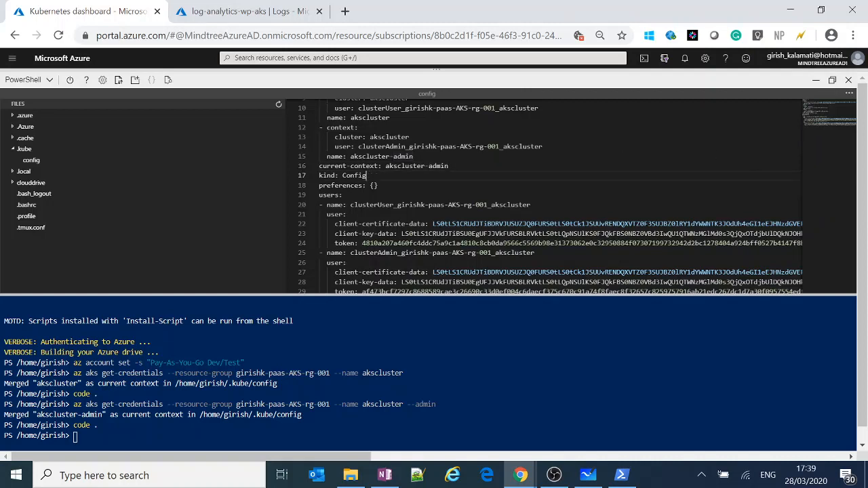
Close the config editor, restore Cloud Shell from full size and shrink its pane to uncover the Kubernetes dashboard instructions.
left_click(850, 95)
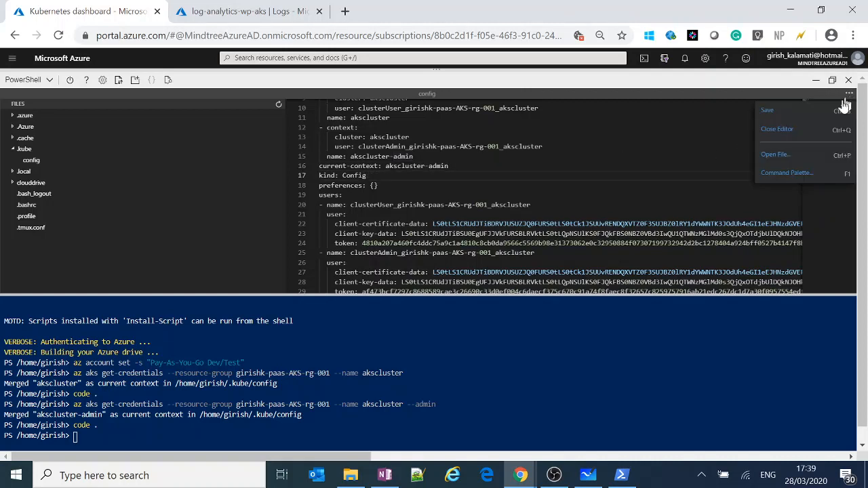
left_click(788, 129)
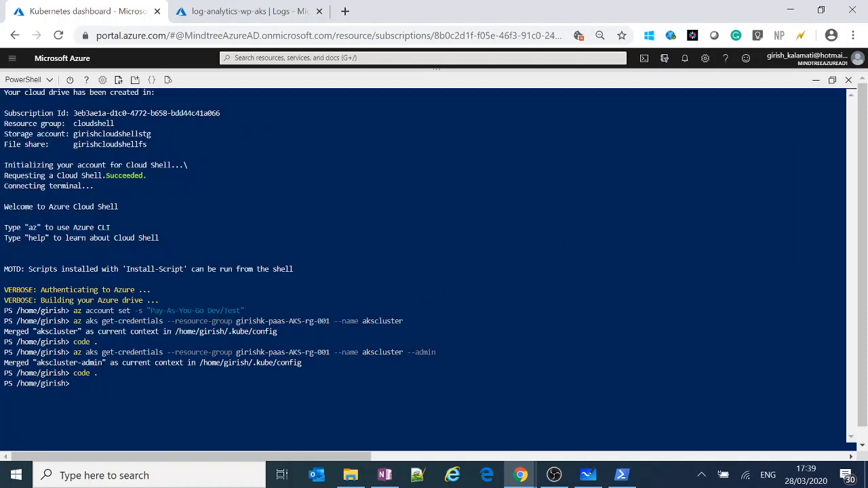
left_click(833, 80)
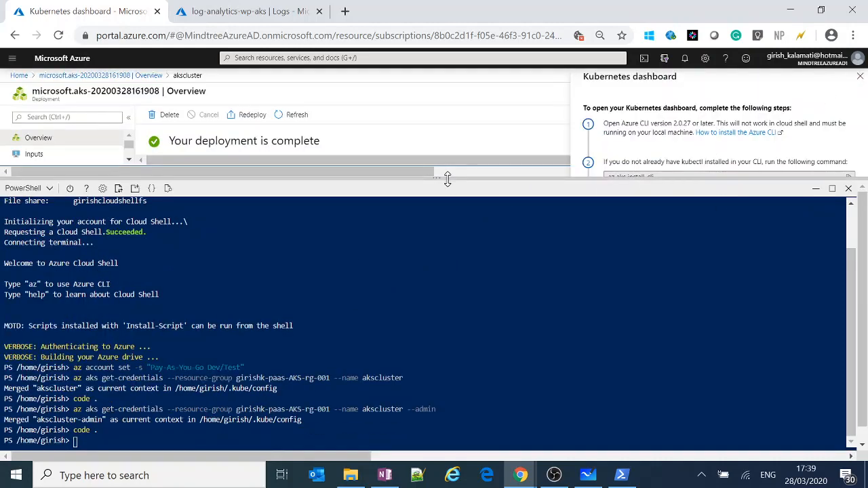
left_click_drag(447, 179, 448, 311)
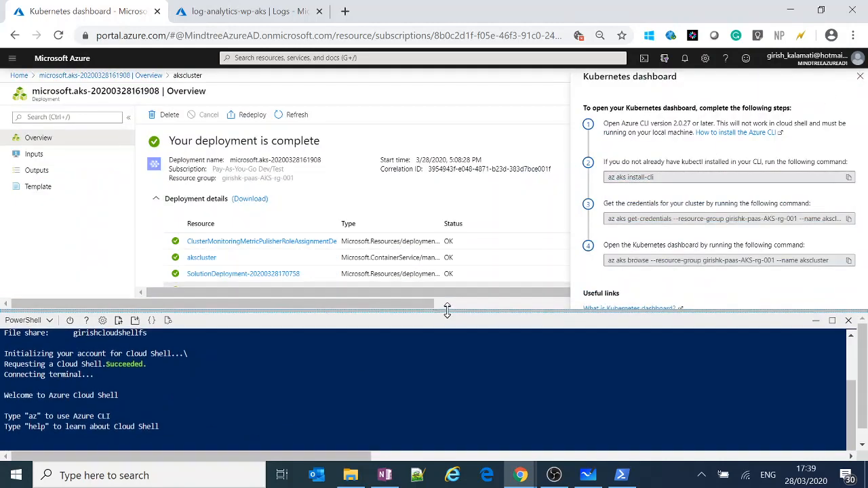
Copy the az aks browse command for akscluster from the dashboard instructions and run it in Cloud Shell.
left_click(849, 260)
left_click_drag(423, 306, 413, 180)
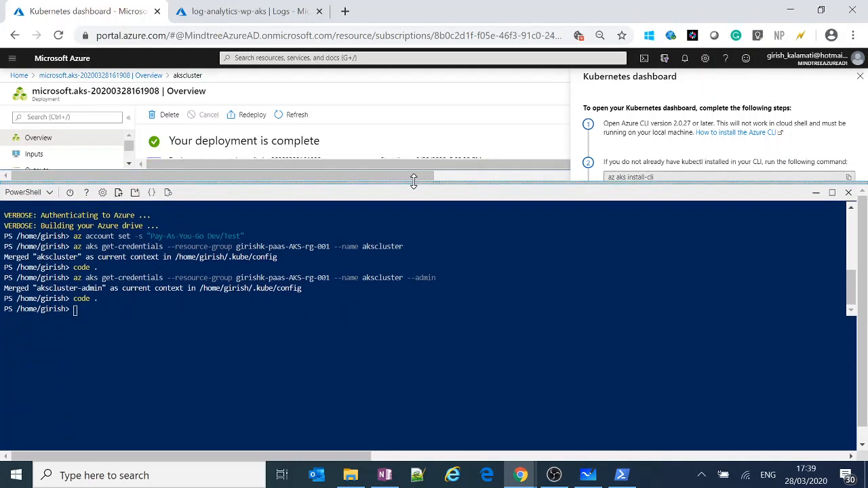
right_click(226, 378)
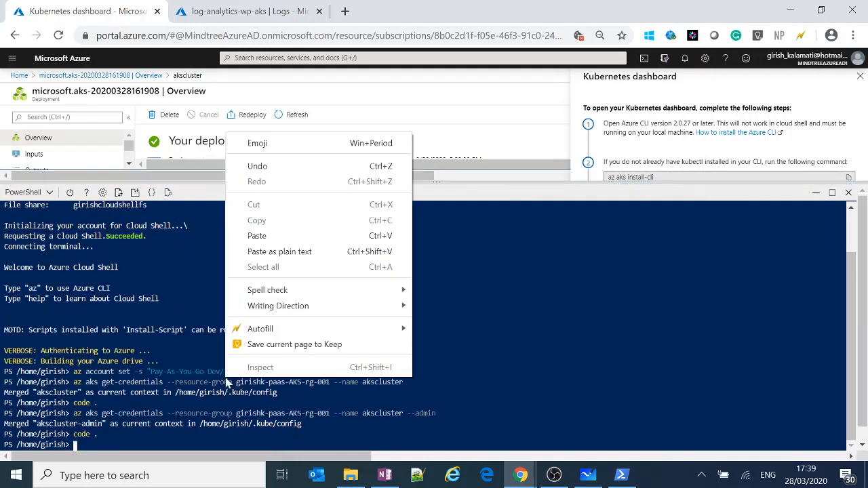
left_click(273, 235)
key("Return")
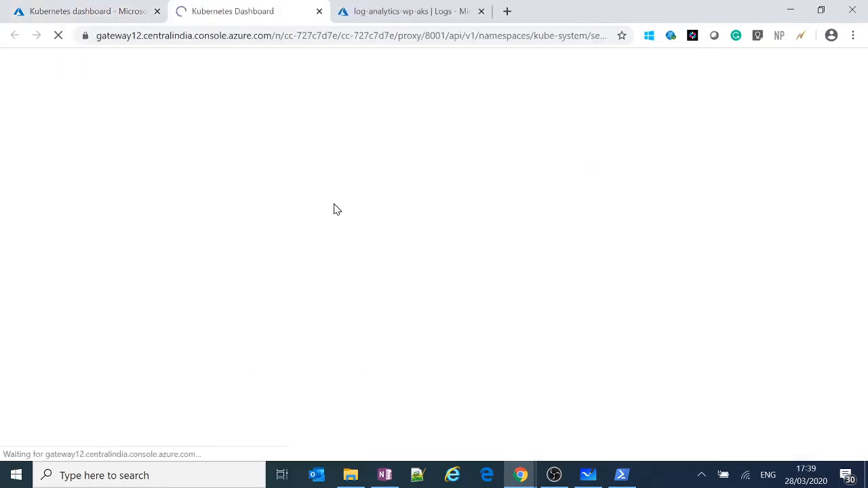
Check the Kubernetes Dashboard sign-in page against the Cloud Shell output, and stop the running az aks browse tunnel.
left_click(109, 6)
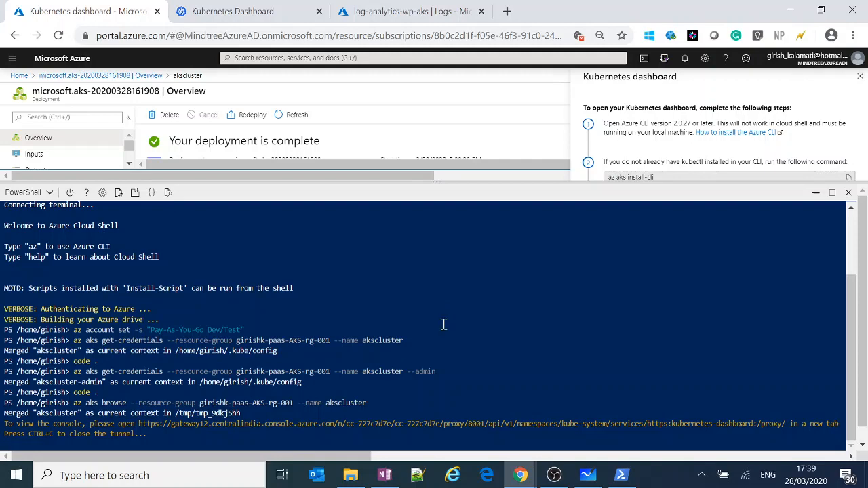
left_click(281, 8)
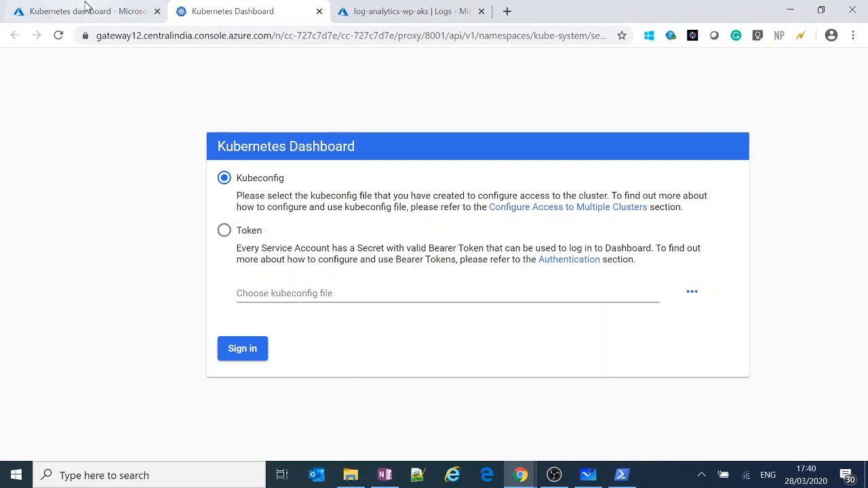
left_click(119, 6)
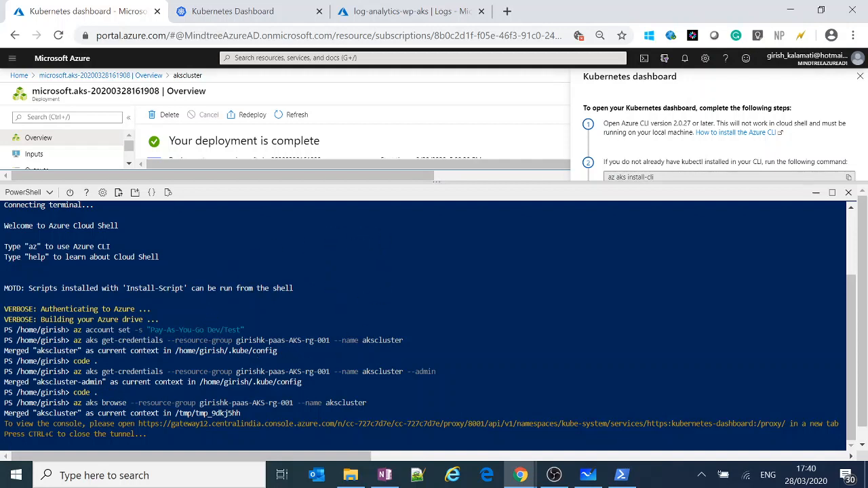
key("ctrl+c")
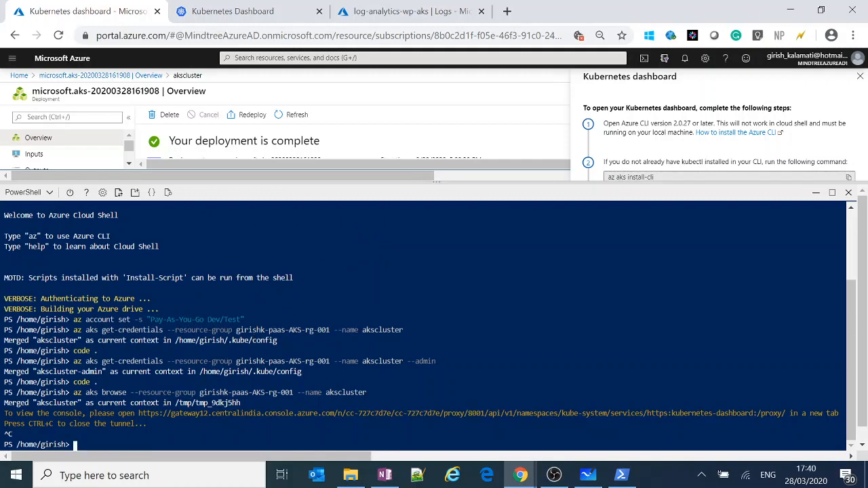
left_click(223, 12)
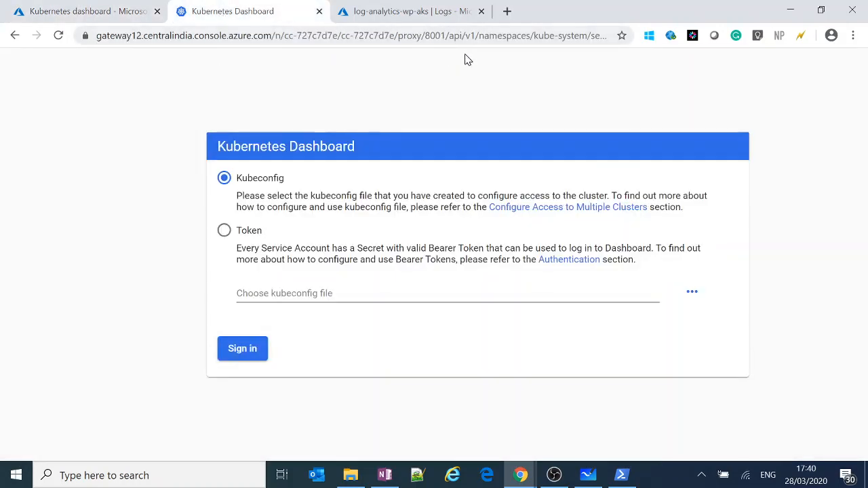
left_click(129, 15)
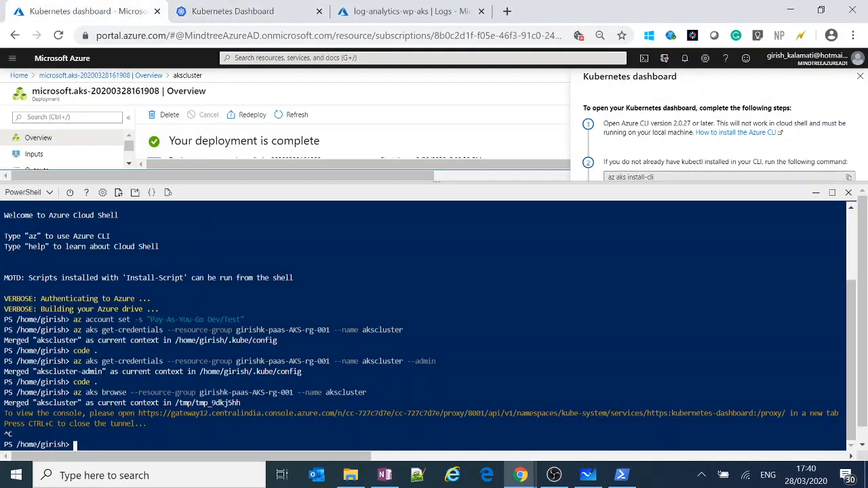
Run code . again in Cloud Shell and copy the entire content of the config file.
key("Up")
key("Up")
key("Return")
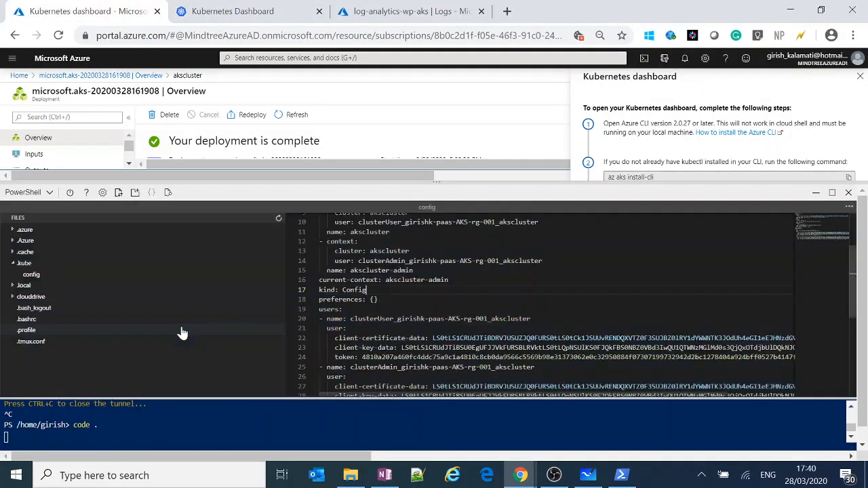
scroll(543, 346, "down", 5)
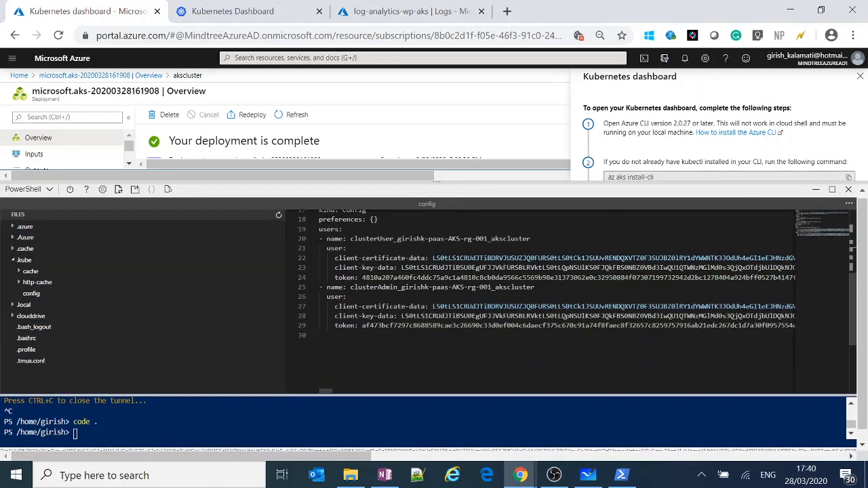
double_click(362, 325)
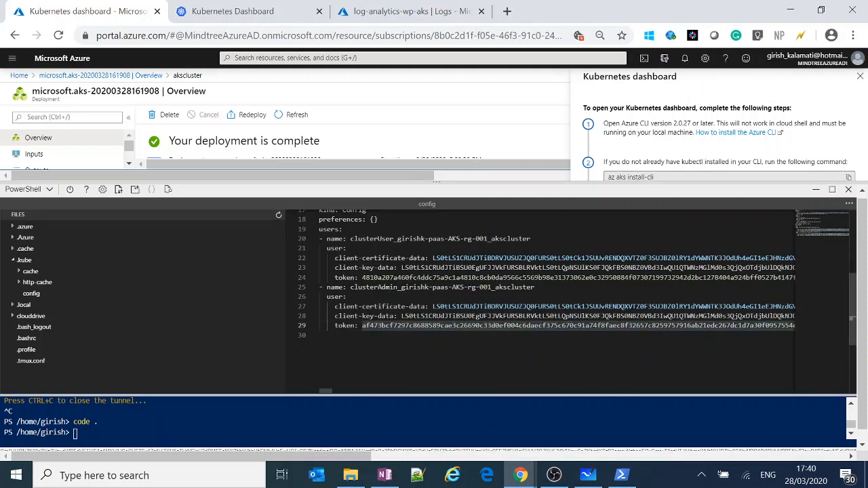
key("shift+End")
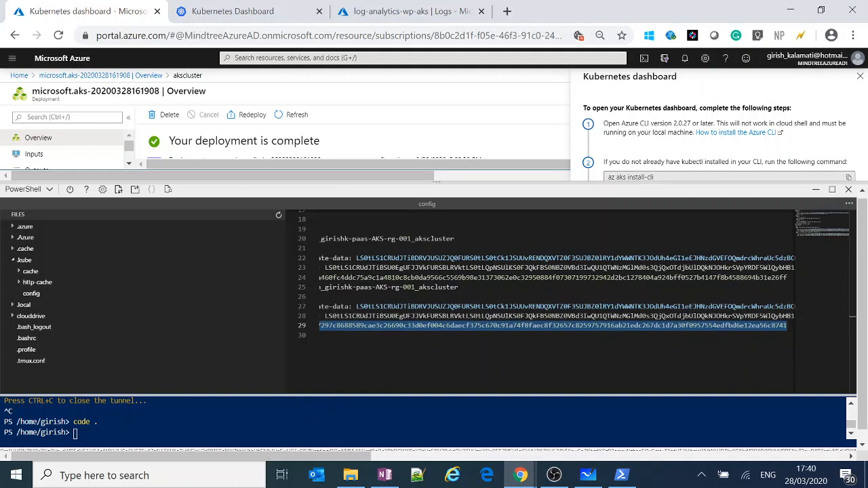
left_click(417, 312)
key("ctrl+a")
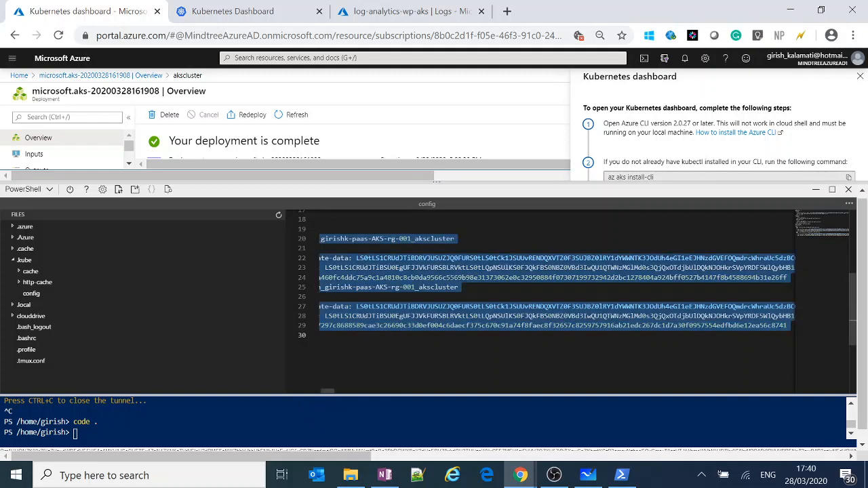
left_click(417, 475)
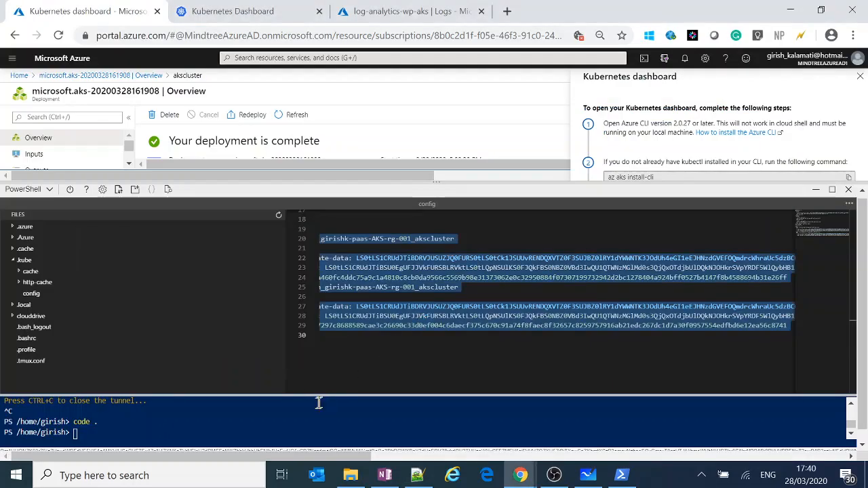
Close the config editor and rerun the az aks browse command for akscluster.
left_click(849, 205)
left_click(807, 239)
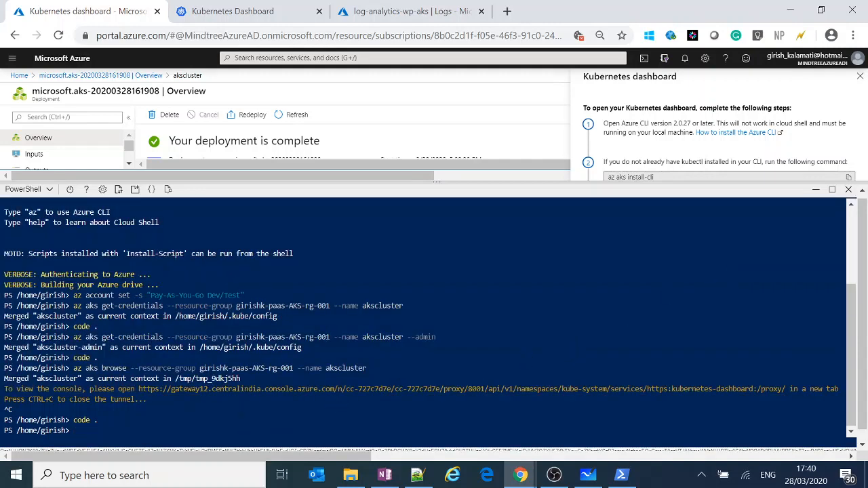
key("Up")
key("Up")
key("Return")
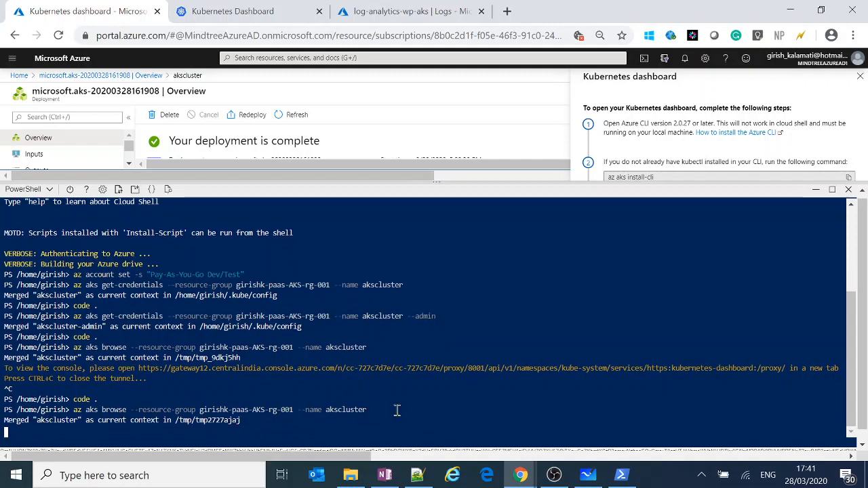
left_click(373, 409)
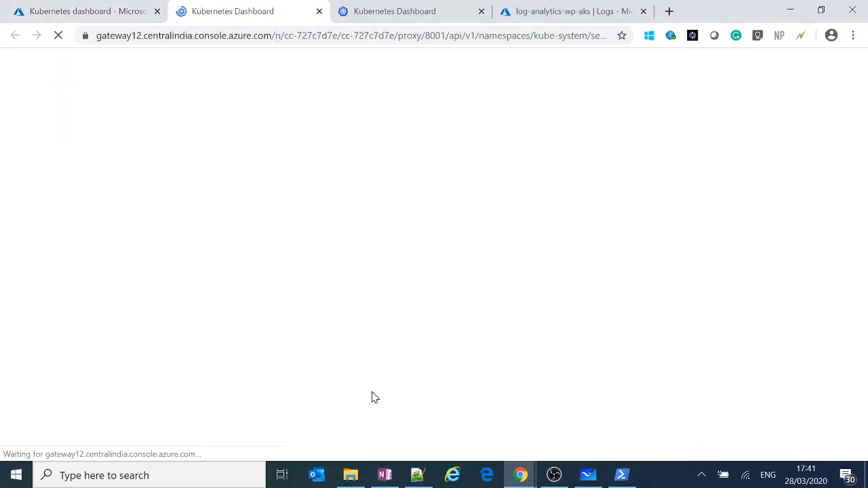
Switch to Notepad++ and paste the copied config content, including its keys and tokens, into a new document.
left_click(417, 473)
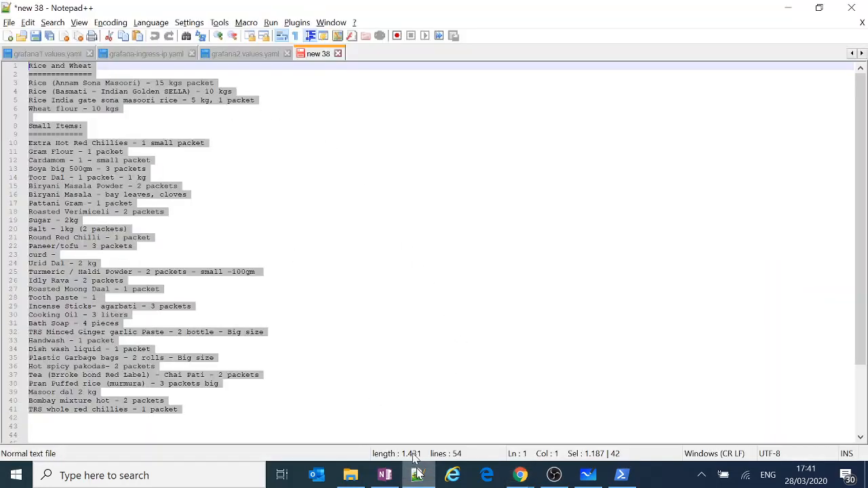
double_click(358, 57)
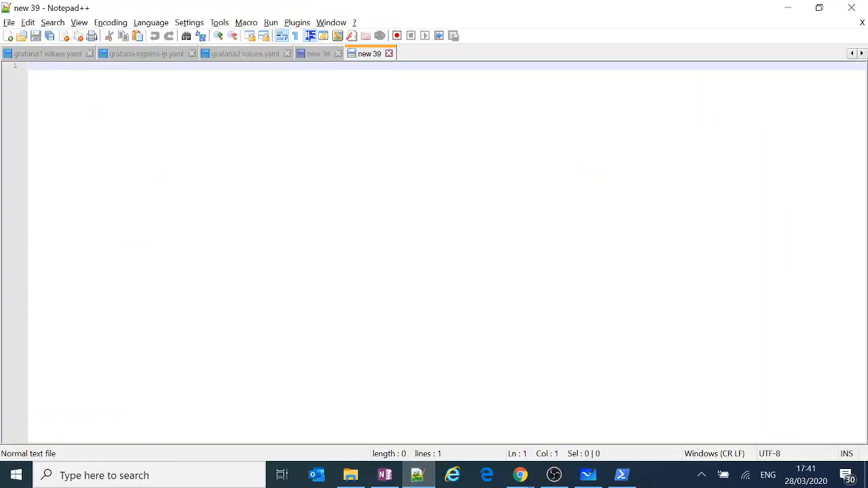
key("ctrl+v")
Find the clusterUser entry's token in the pasted config, copy its value, and return to the Kubernetes Dashboard sign-in page.
left_click(170, 263)
scroll(168, 303, "down", 9)
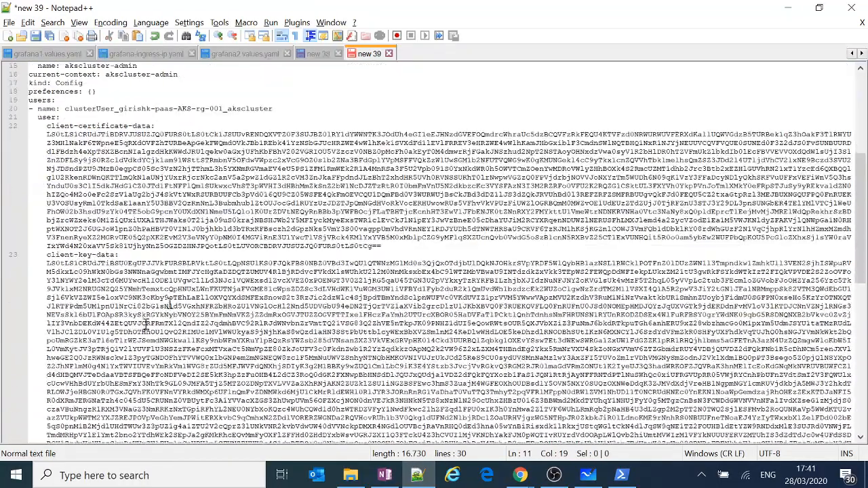
scroll(110, 363, "down", 14)
scroll(441, 251, "up", 20)
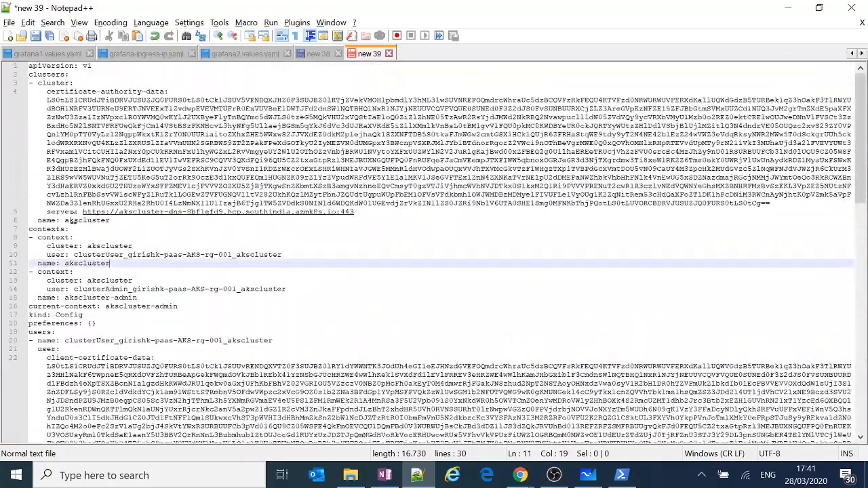
scroll(447, 254, "down", 2)
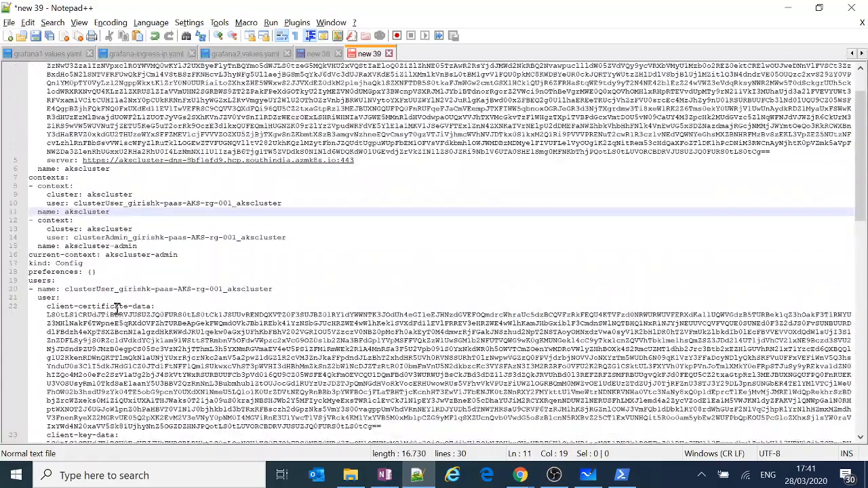
double_click(102, 289)
scroll(447, 253, "down", 15)
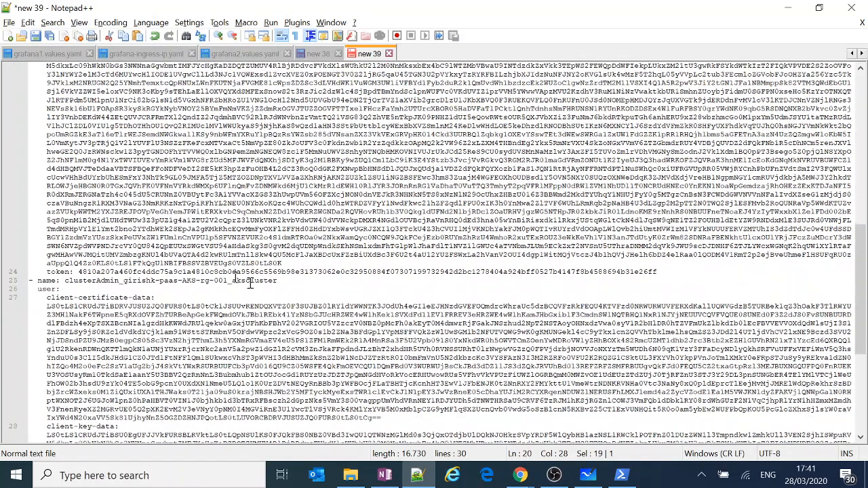
left_click(79, 270)
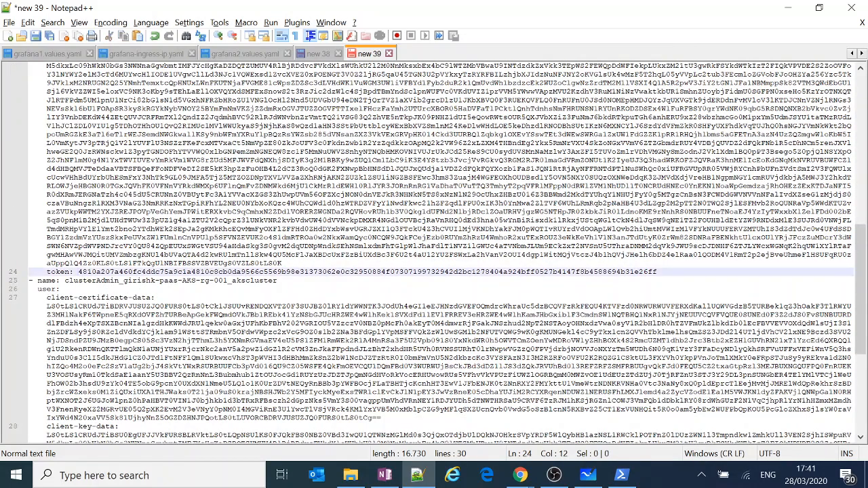
key("shift+End")
key("alt+Tab")
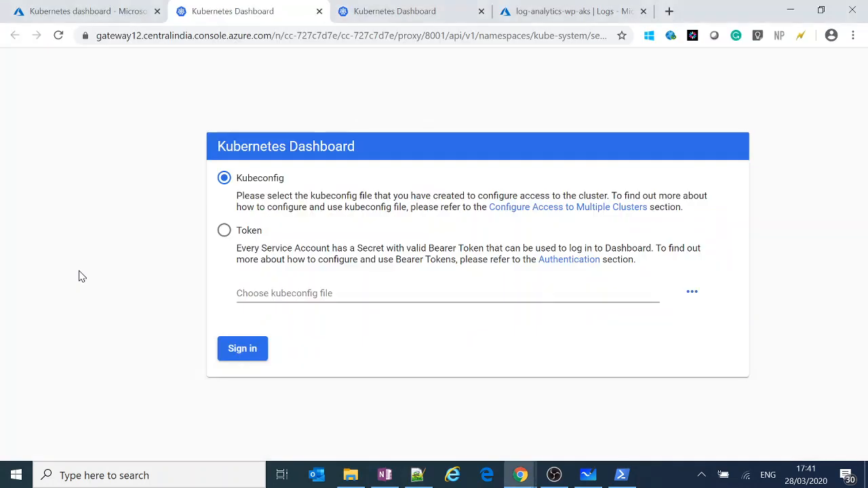
Sign in to the Kubernetes Dashboard with the Token method, pasting the copied bearer token.
left_click(228, 231)
left_click(267, 293)
key("ctrl+v")
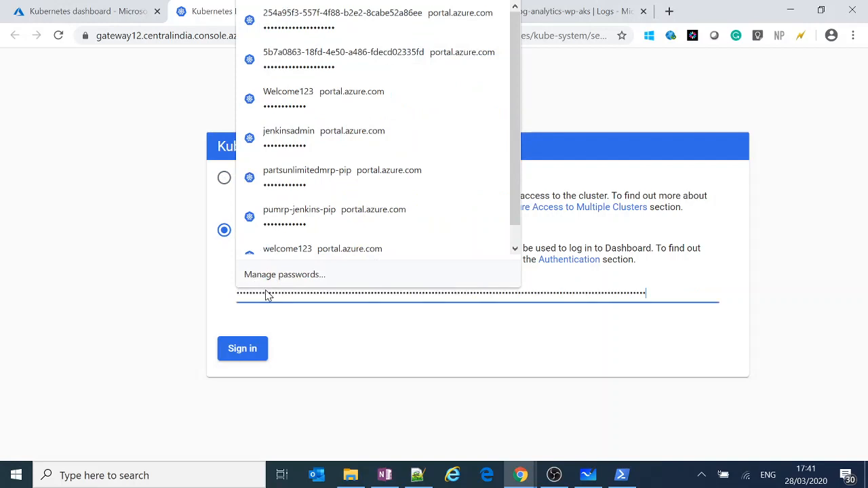
left_click(247, 350)
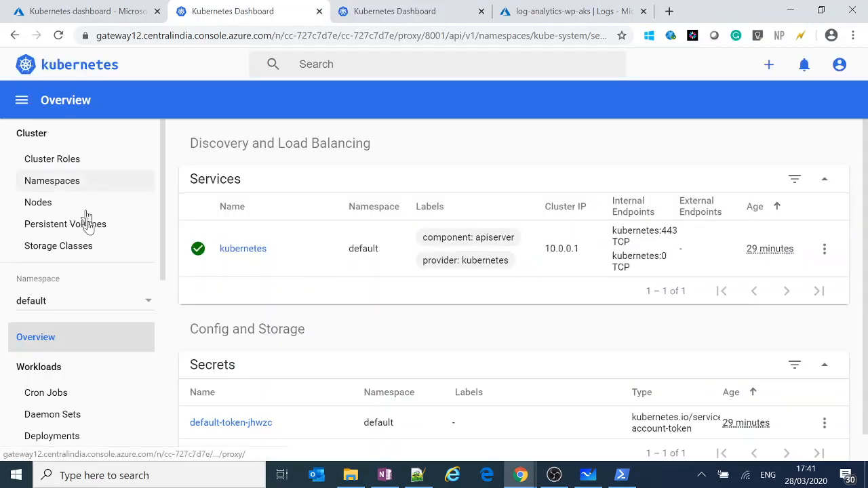
Look through the available namespaces in the dashboard's namespace selector, keeping default selected.
left_click(93, 308)
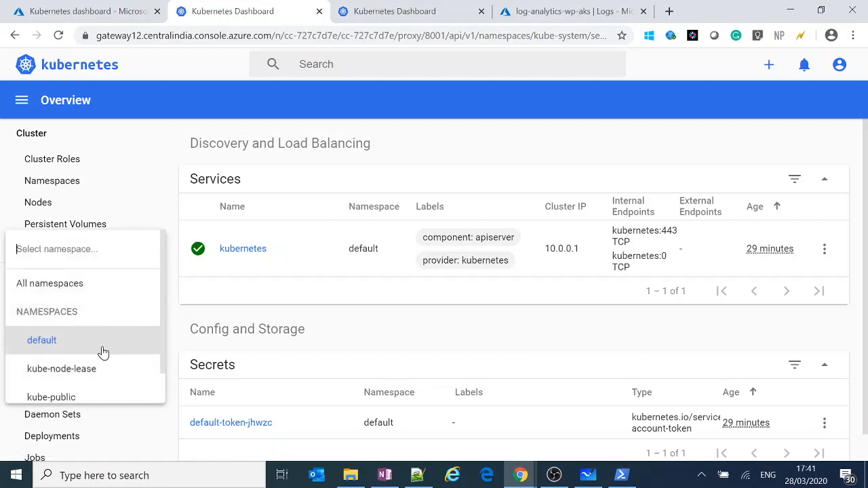
scroll(102, 350, "down", 1)
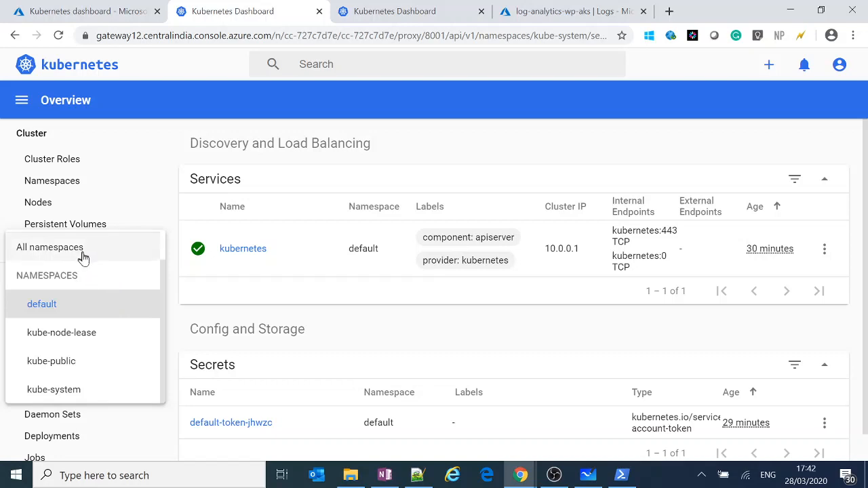
left_click(100, 298)
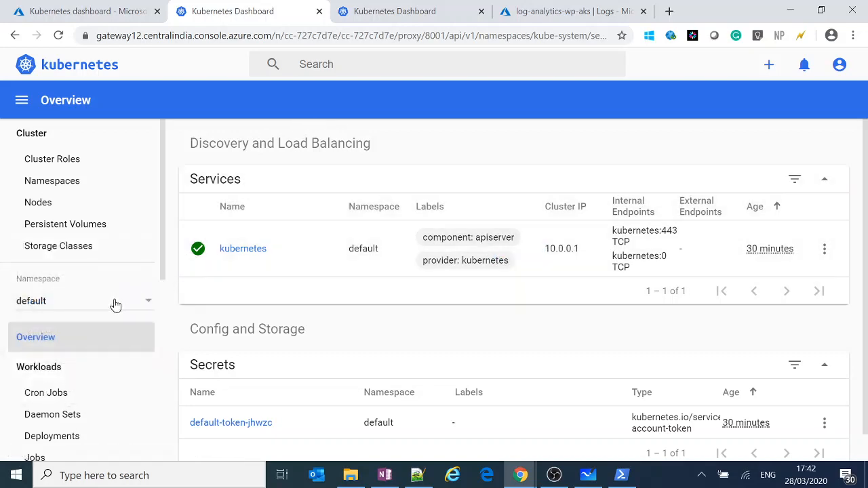
Try filtering the dashboard by entering namespace1 as the namespace.
left_click(117, 305)
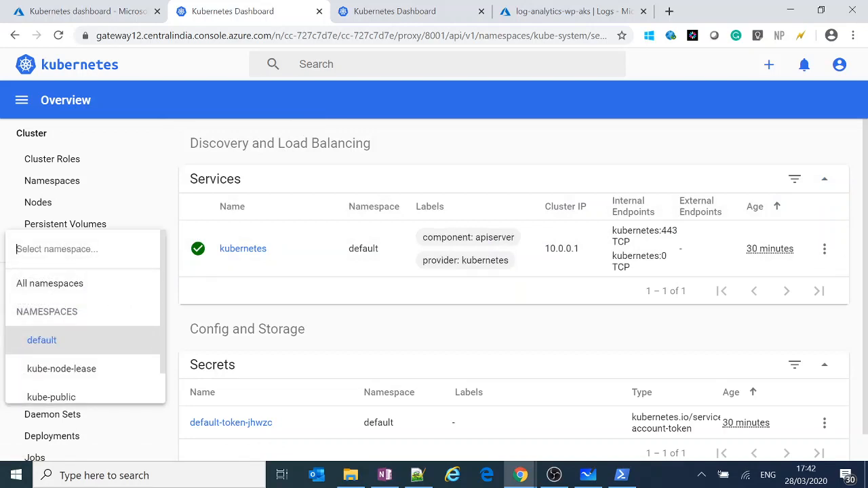
type("namespace")
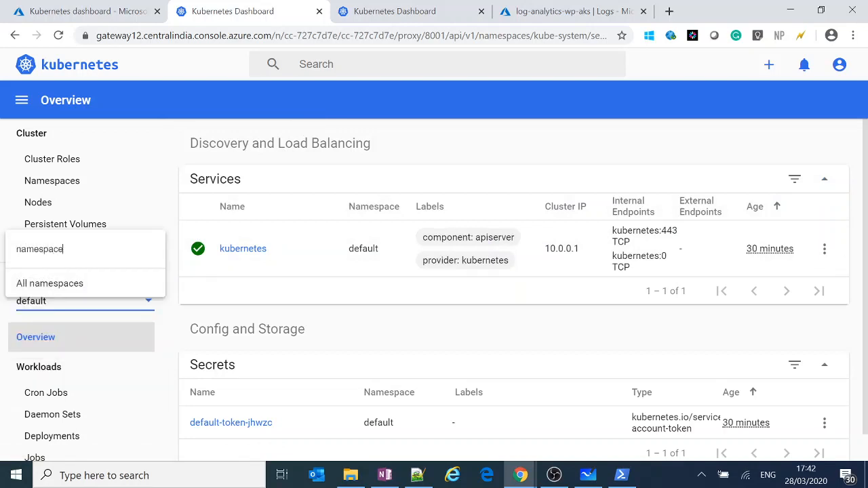
type("1")
key("Return")
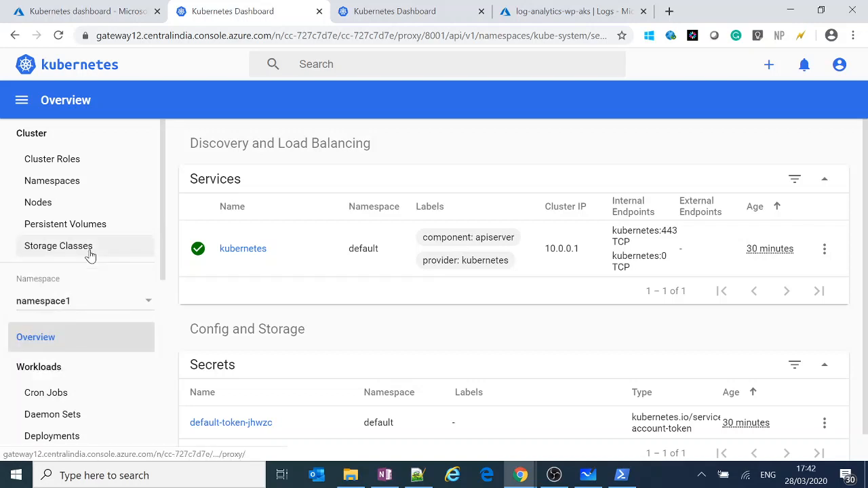
left_click(97, 305)
left_click(243, 134)
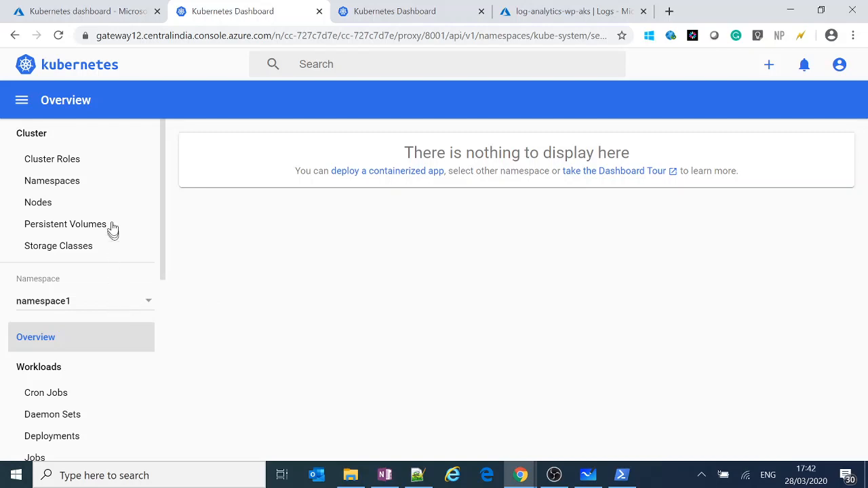
Set the dashboard's namespace back to default and reduce the page zoom to fit more content.
left_click(76, 307)
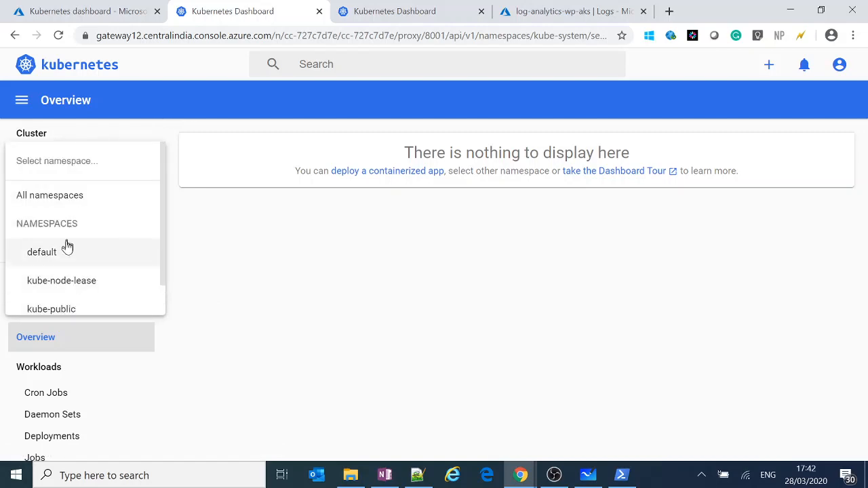
left_click(64, 245)
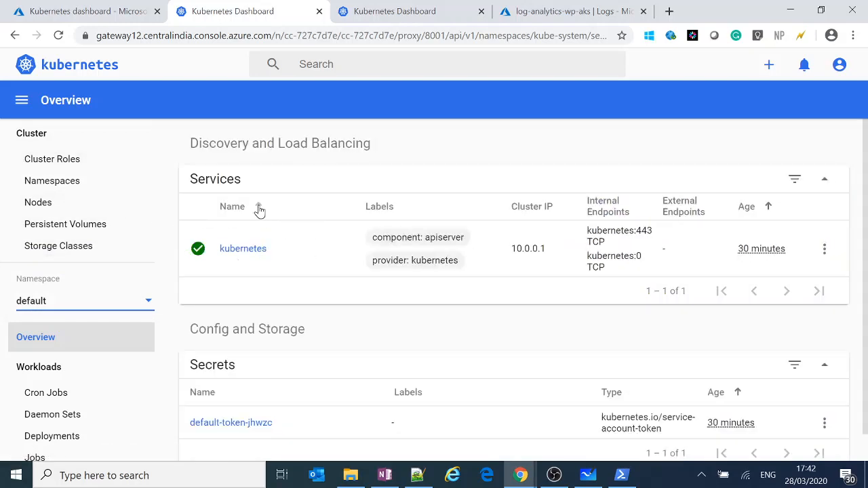
key("ctrl+minus")
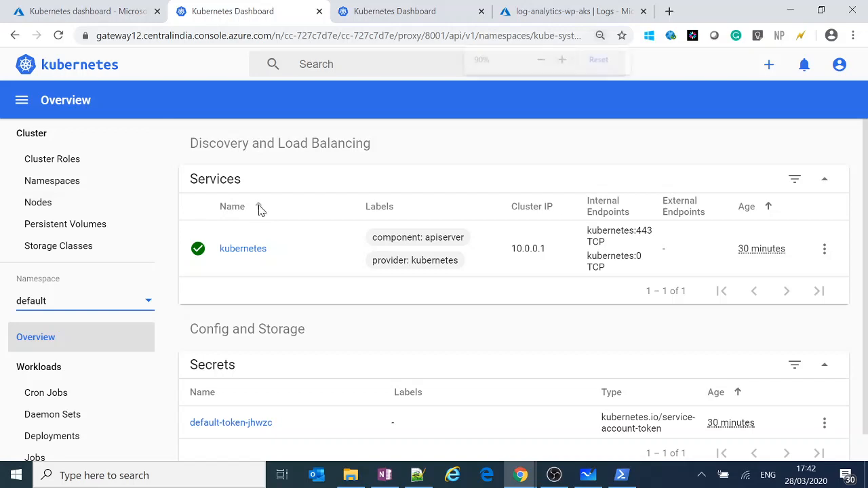
View the omsagent-reader cluster role's details and open its resource definition for editing.
left_click(61, 156)
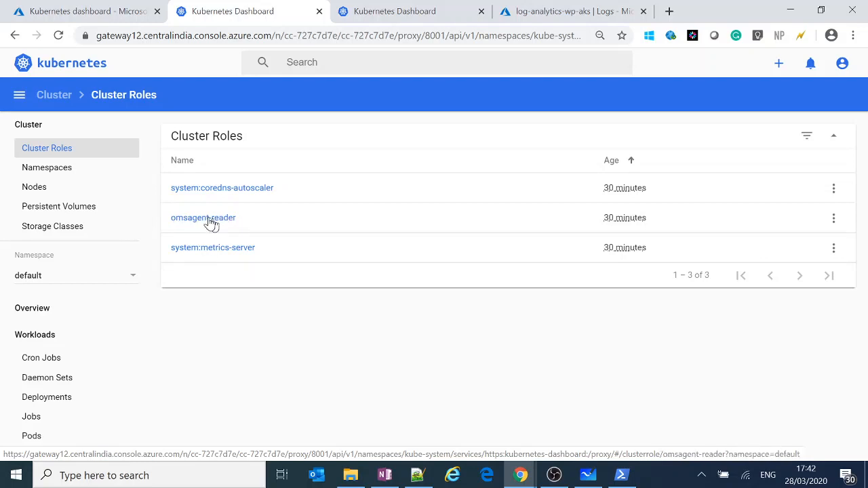
left_click(205, 224)
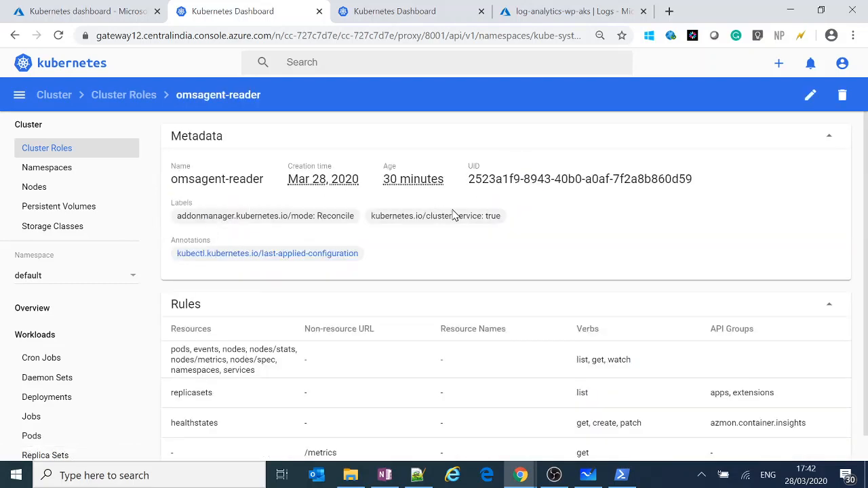
scroll(416, 305, "down", 1)
scroll(419, 305, "up", 1)
left_click(811, 94)
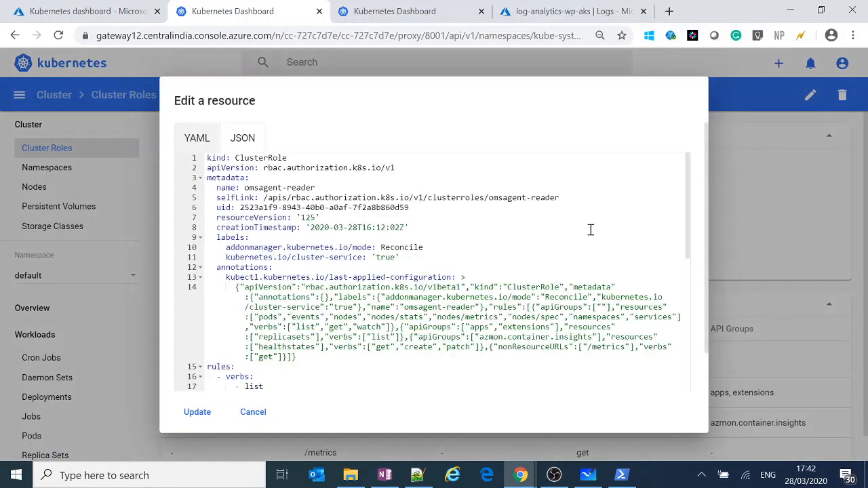
Examine the rules section of the omsagent-reader YAML, focusing on the verbs that each rule allows.
scroll(427, 272, "down", 5)
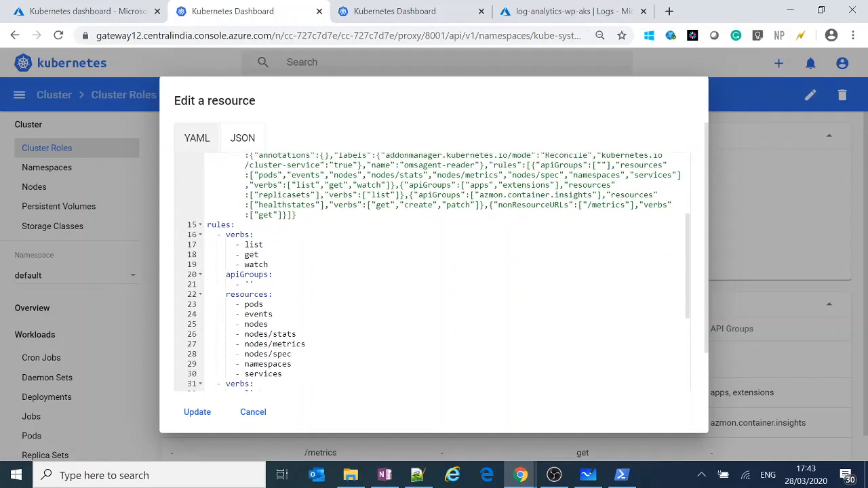
scroll(315, 256, "down", 4)
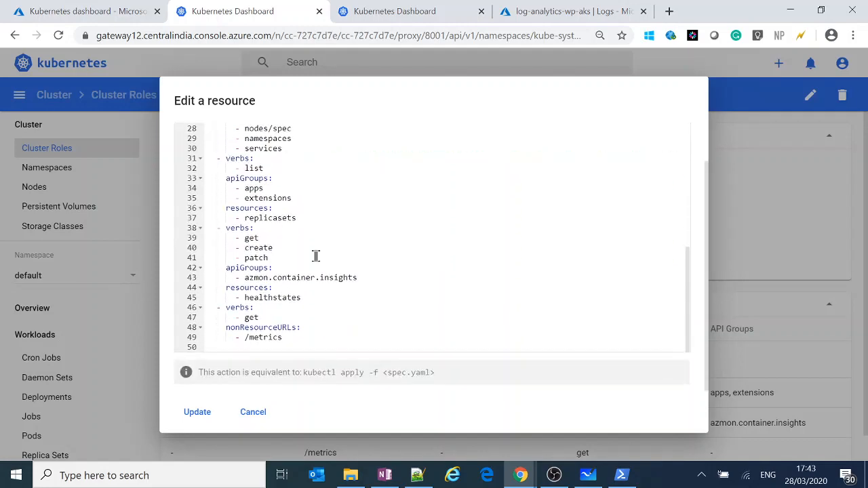
double_click(242, 227)
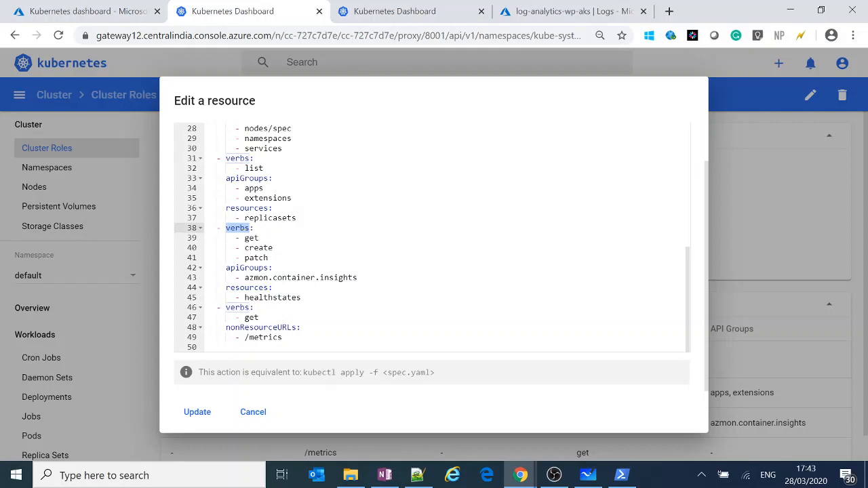
left_click(345, 198)
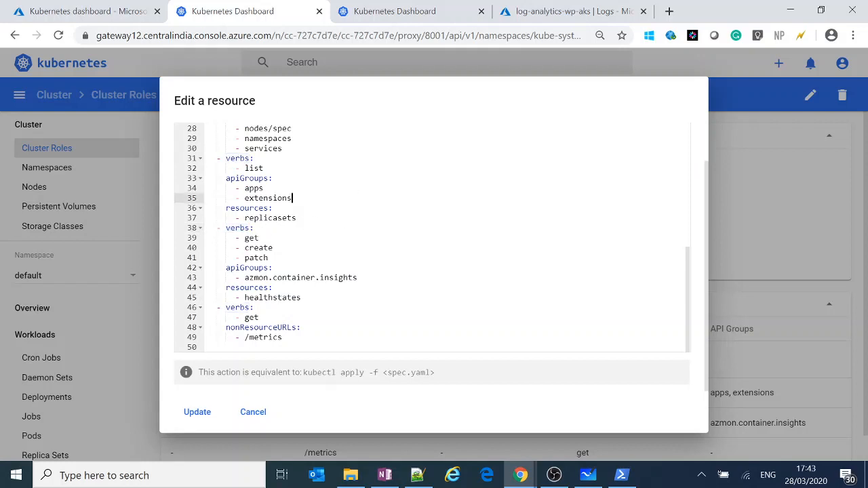
scroll(345, 198, "up", 3)
scroll(230, 145, "up", 1)
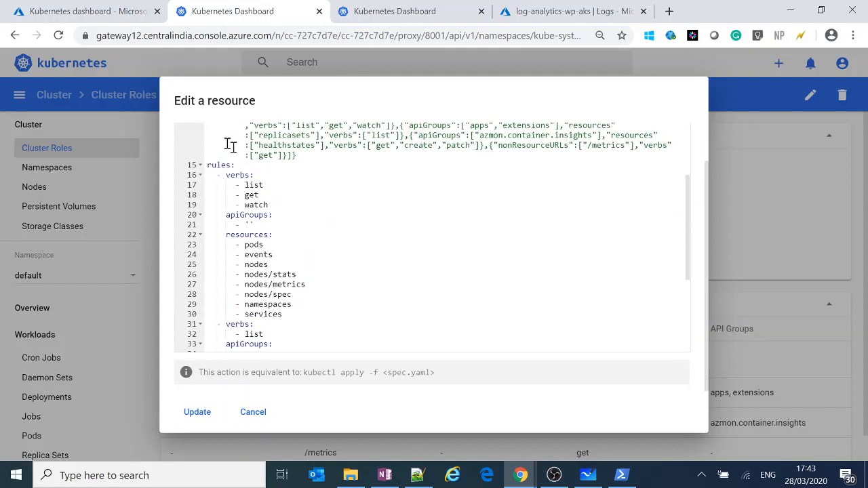
left_click(222, 168)
double_click(222, 165)
double_click(237, 177)
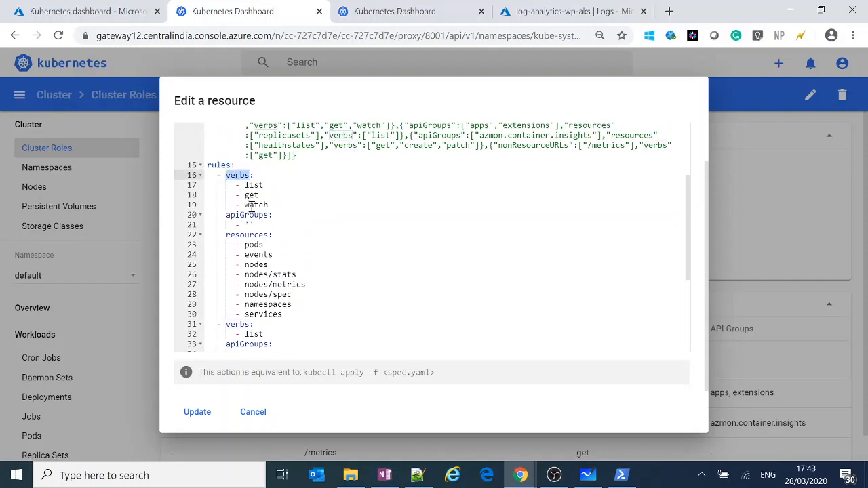
left_click(234, 173)
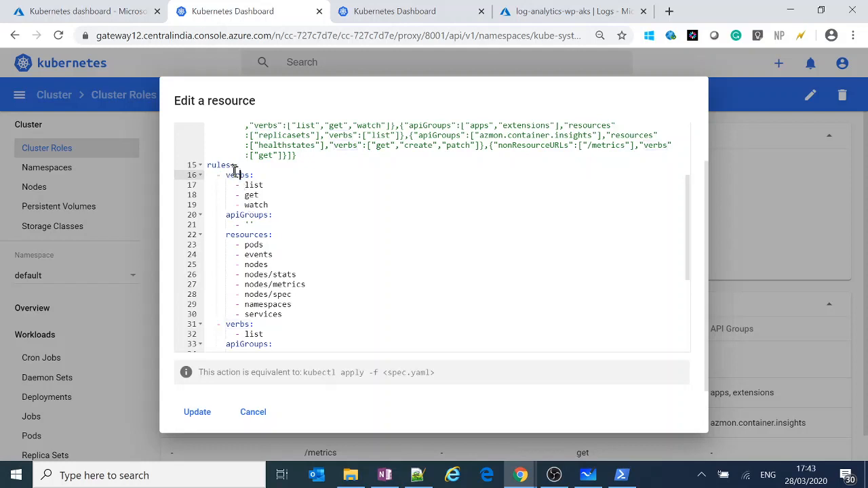
double_click(219, 164)
double_click(237, 175)
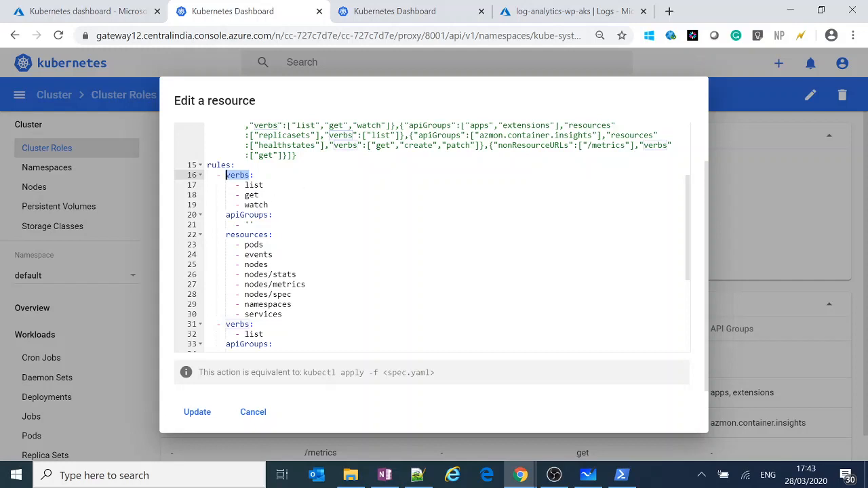
left_click(302, 210)
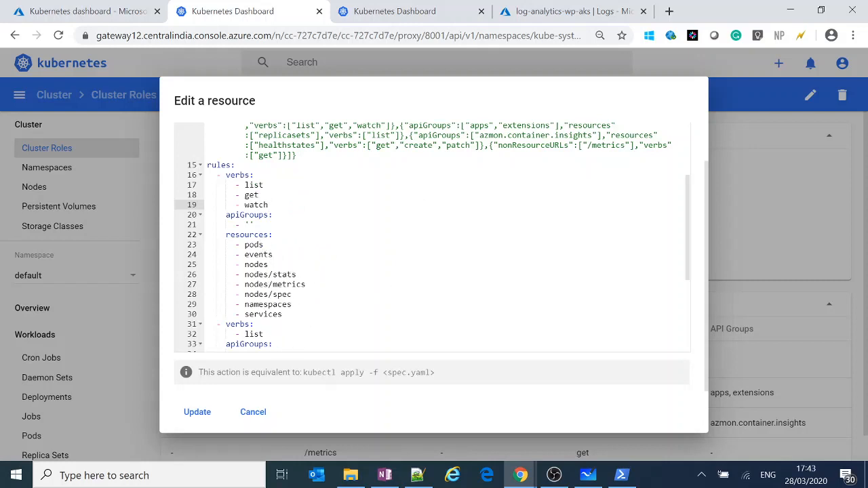
Review the apiGroups and resources entries in the remaining YAML rules, and close the editor without updating the role.
scroll(432, 237, "down", 5)
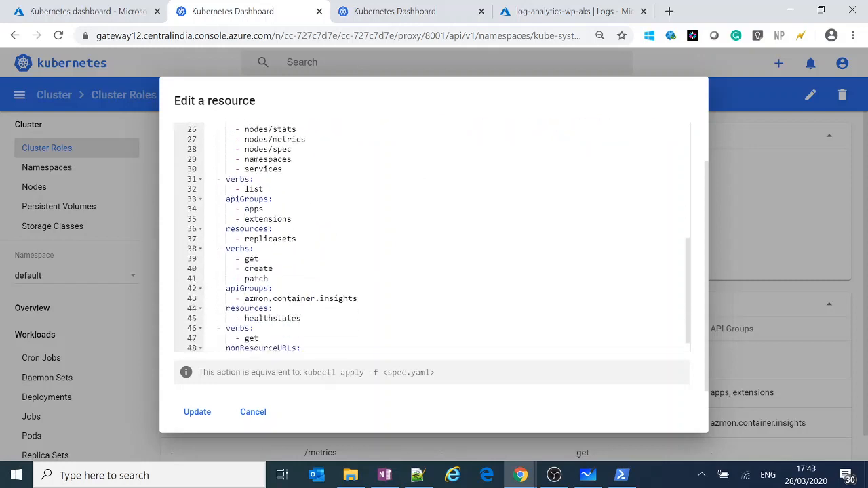
scroll(253, 306, "down", 1)
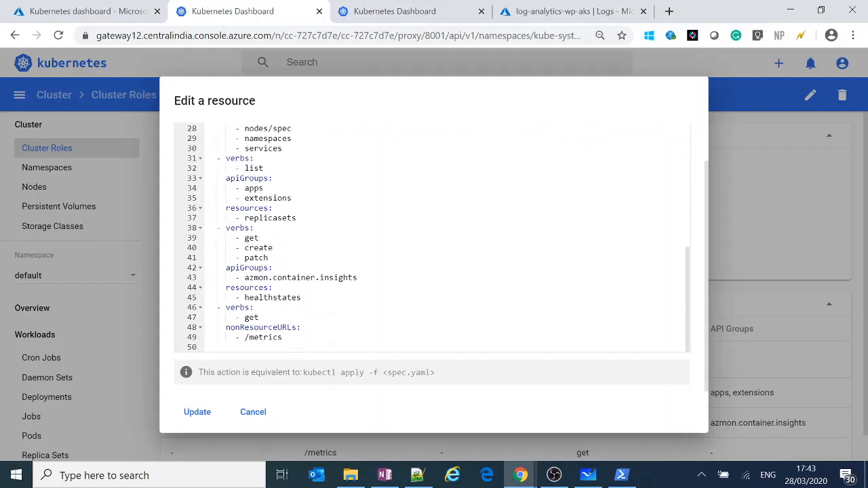
scroll(433, 237, "up", 7)
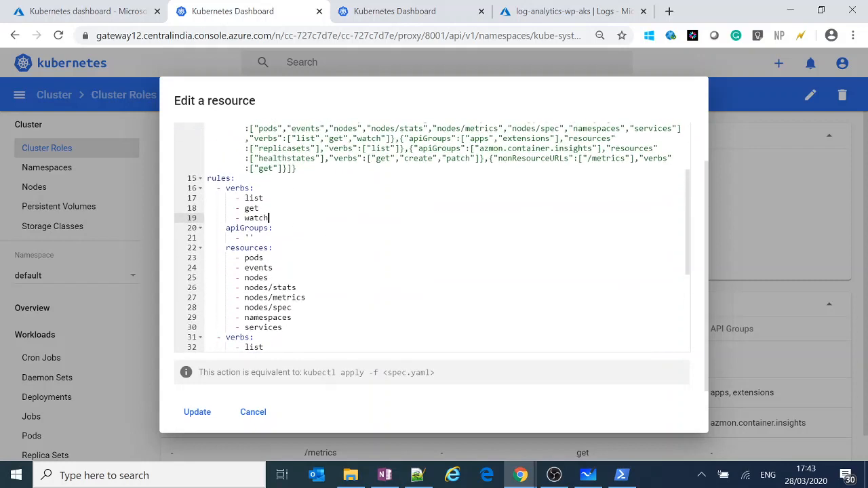
left_click(249, 228)
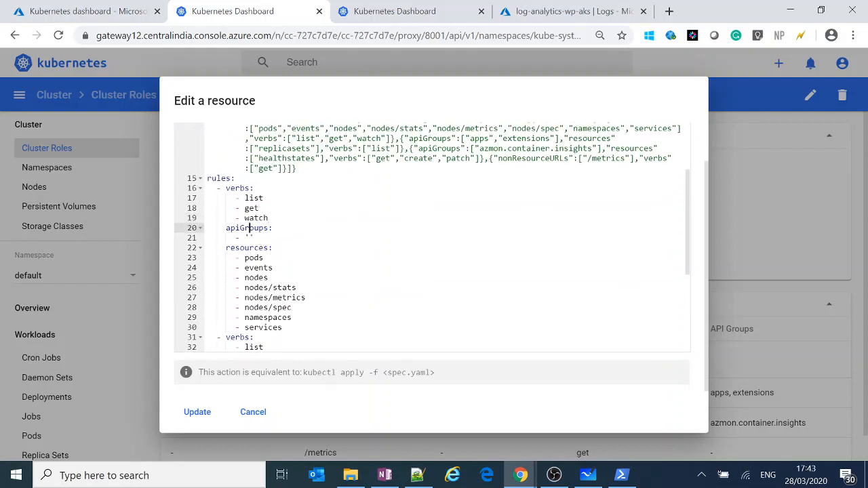
scroll(433, 238, "down", 6)
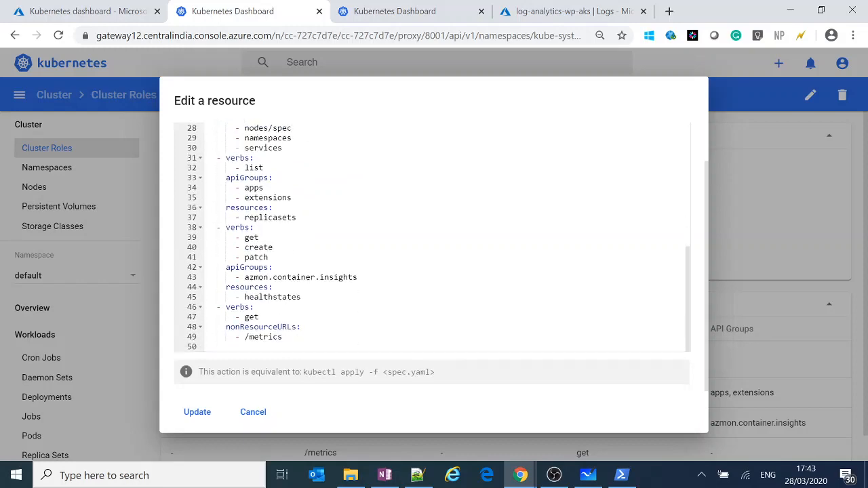
left_click(253, 412)
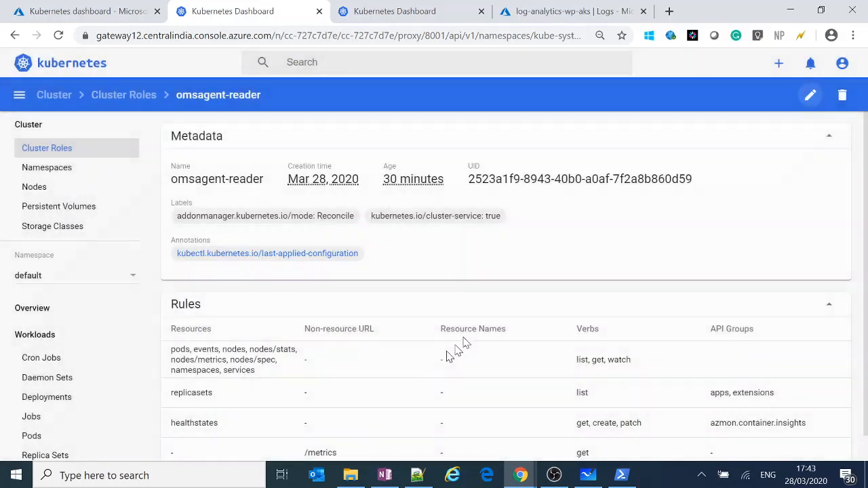
View the cluster's namespaces, and examine the Nodes page with its CPU and memory usage and node list.
left_click(68, 176)
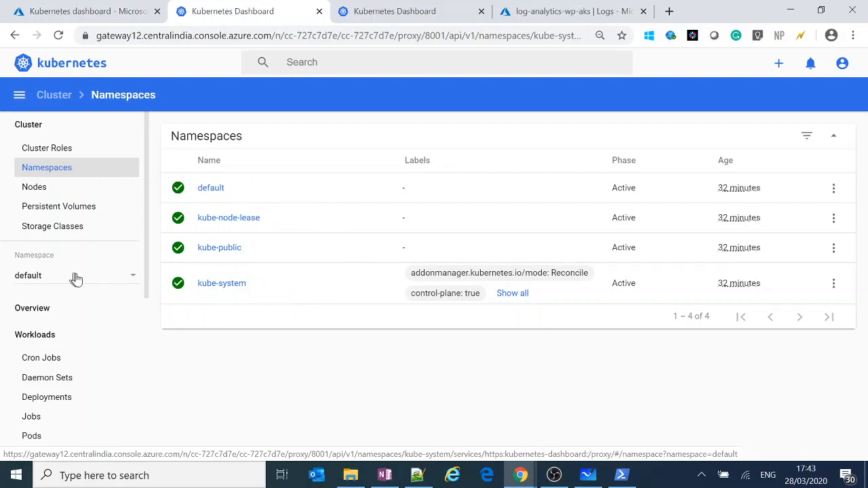
left_click(41, 190)
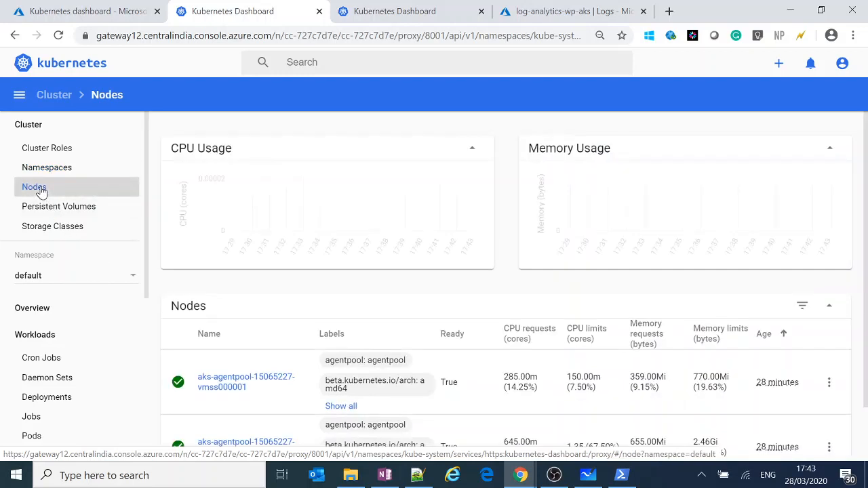
scroll(352, 320, "down", 1)
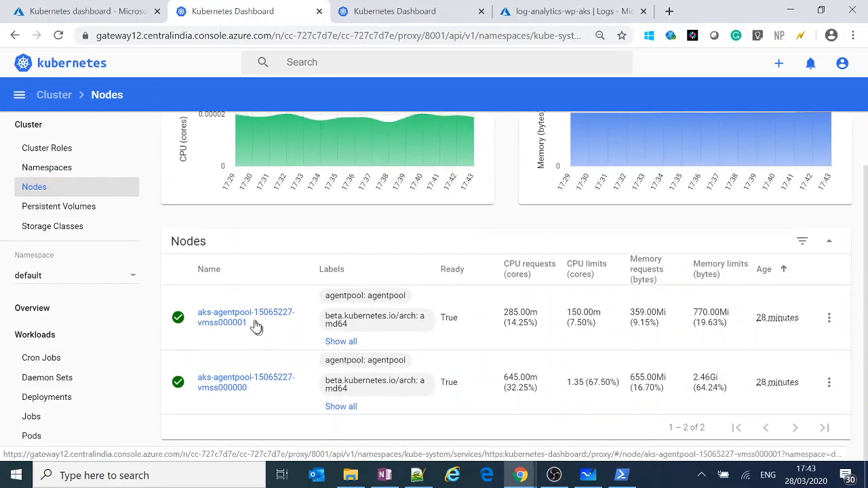
Return to akscluster in the Azure portal, shrink the Cloud Shell pane, and close the Kubernetes dashboard instructions.
left_click(128, 19)
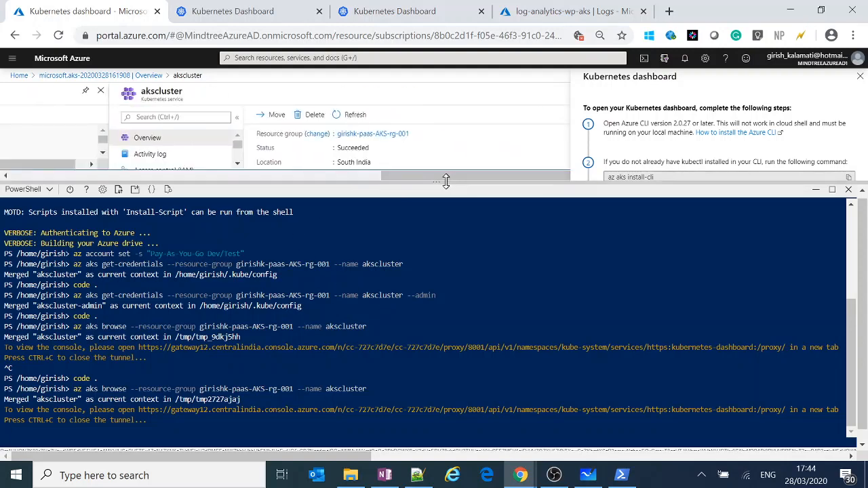
left_click_drag(445, 181, 460, 314)
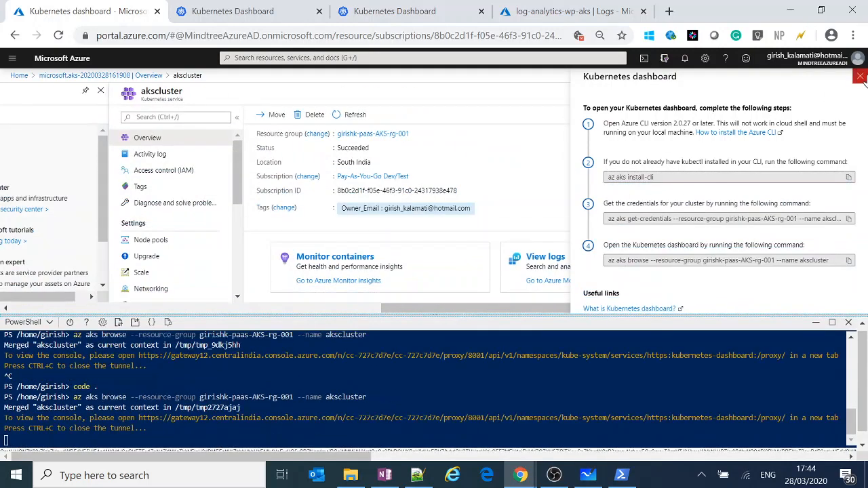
left_click(861, 76)
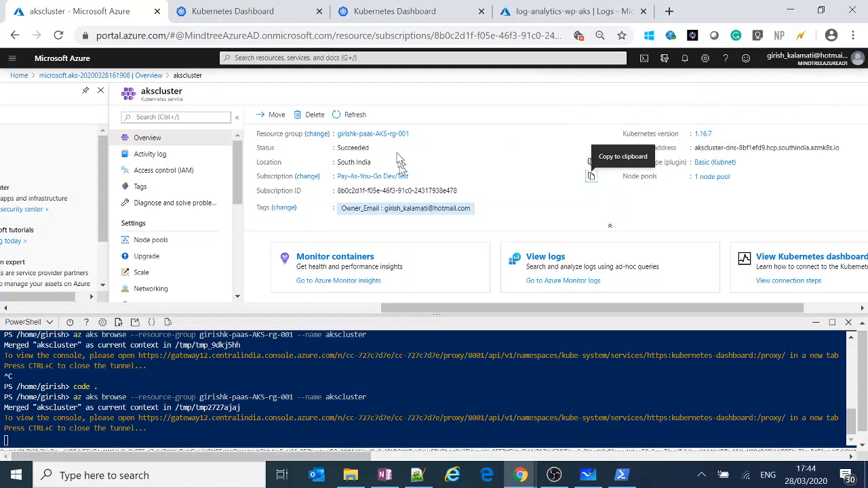
Copy the resource group name from the akscluster overview.
left_click(591, 134)
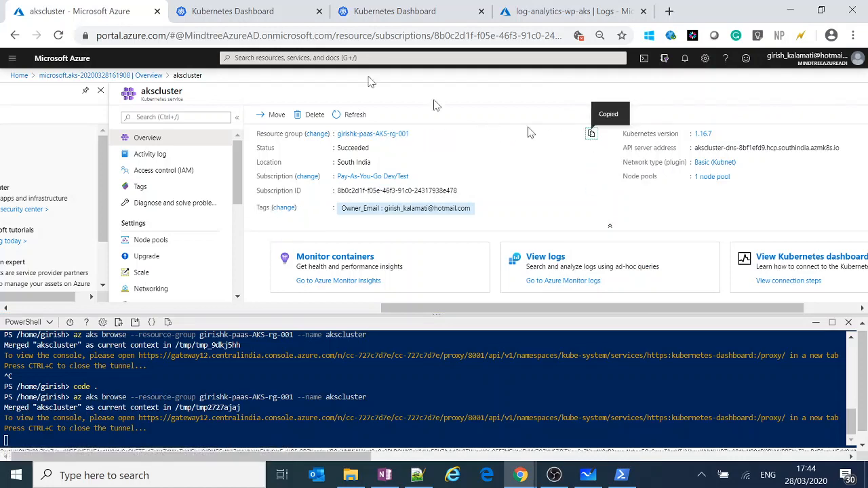